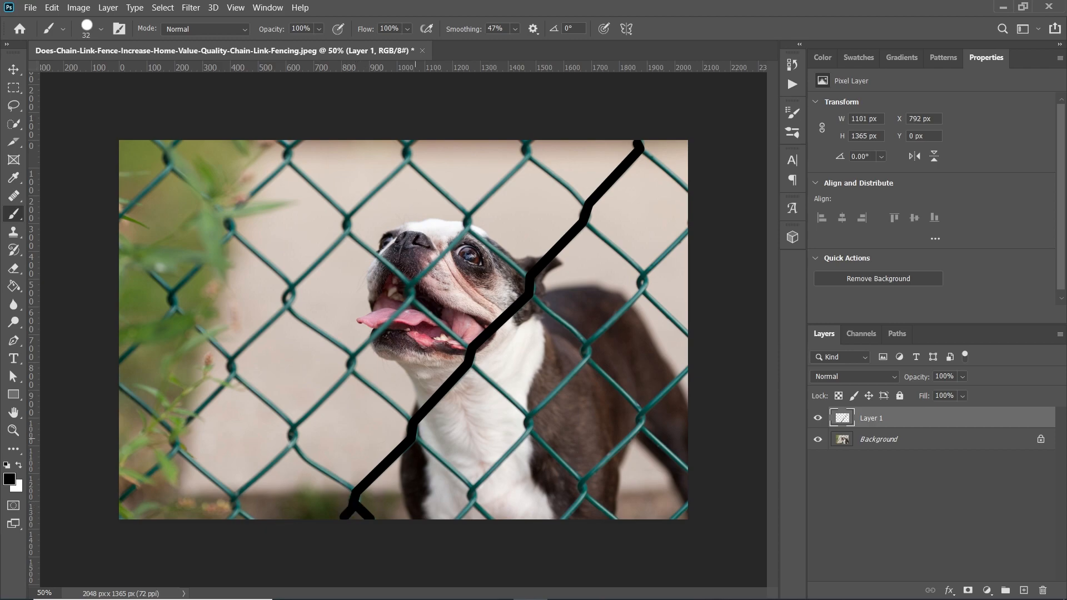
Step: Paint black over the fence wires crossing the dog's body and the background along the photo's right side
{"action": "mouse_move", "coordinate": [639, 146]}
{"action": "left_mouse_down"}
{"action": "mouse_move", "coordinate": [698, 195]}
{"action": "mouse_move", "coordinate": [688, 230]}
{"action": "mouse_move", "coordinate": [519, 417]}
{"action": "mouse_move", "coordinate": [529, 425]}
{"action": "mouse_move", "coordinate": [454, 519]}
{"action": "left_mouse_up"}
{"action": "mouse_move", "coordinate": [523, 141]}
{"action": "left_mouse_down"}
{"action": "mouse_move", "coordinate": [525, 160]}
{"action": "mouse_move", "coordinate": [566, 187]}
{"action": "mouse_move", "coordinate": [688, 337]}
{"action": "left_mouse_up"}
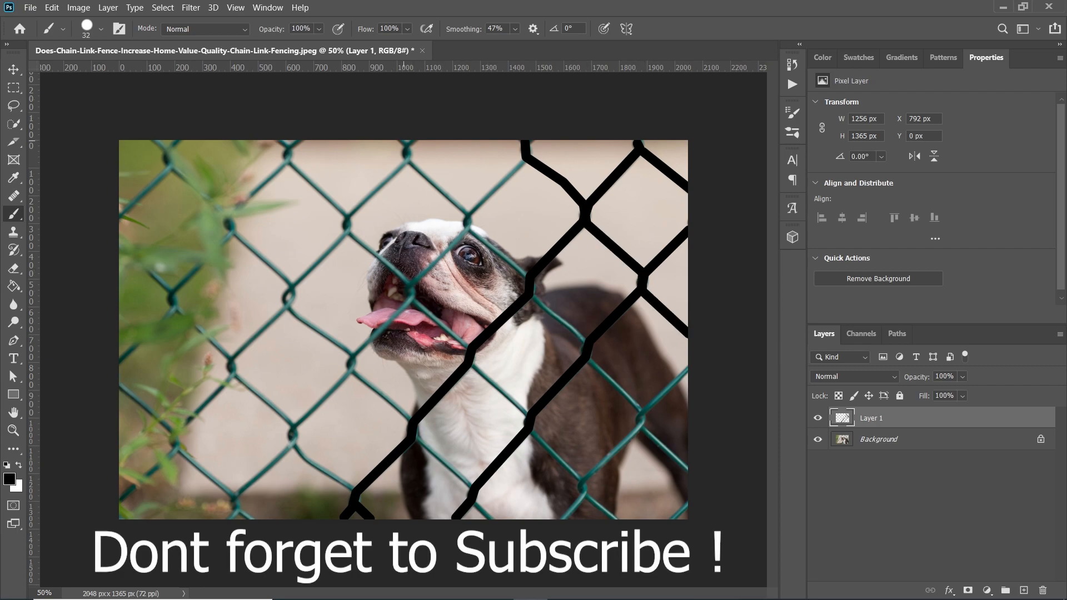
{"action": "left_click", "coordinate": [399, 143]}
{"action": "mouse_move", "coordinate": [400, 143]}
{"action": "left_mouse_down"}
{"action": "mouse_move", "coordinate": [529, 280]}
{"action": "mouse_move", "coordinate": [687, 472]}
{"action": "left_mouse_up"}
Step: Trace in black the fence wire running from the top edge, across the dog's mouth and chest, down to the bottom edge
{"action": "left_click", "coordinate": [298, 142]}
{"action": "left_click", "coordinate": [285, 155], "text": "shift"}
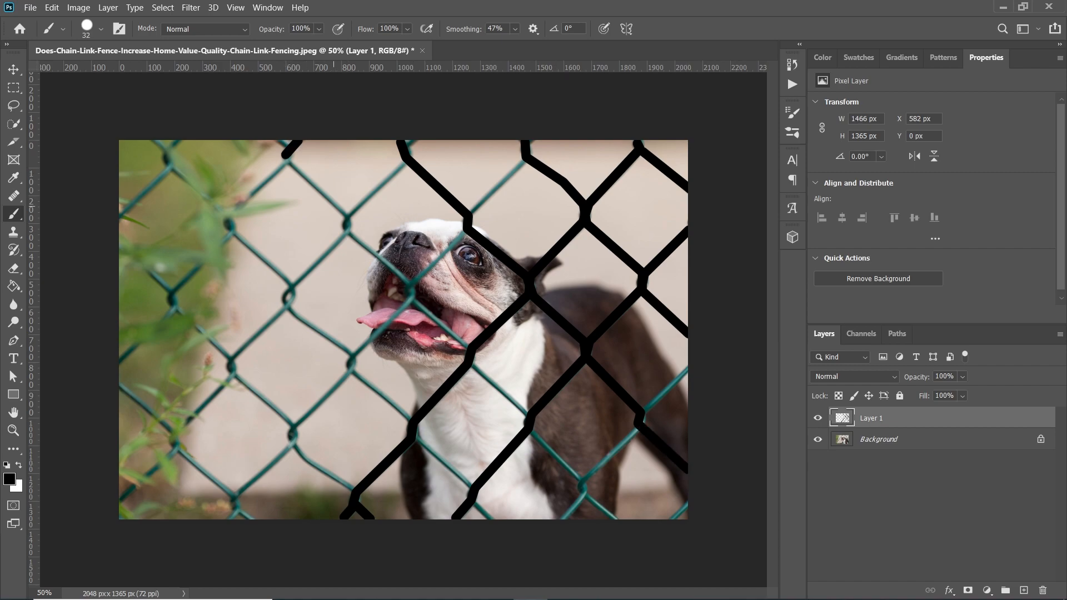
{"action": "left_click", "coordinate": [346, 216], "text": "shift"}
{"action": "left_click", "coordinate": [346, 229], "text": "shift"}
{"action": "left_click", "coordinate": [409, 286], "text": "shift"}
{"action": "left_click", "coordinate": [411, 299], "text": "shift"}
{"action": "left_click", "coordinate": [467, 345], "text": "shift"}
{"action": "left_click", "coordinate": [473, 364], "text": "shift"}
{"action": "left_click", "coordinate": [528, 416], "text": "shift"}
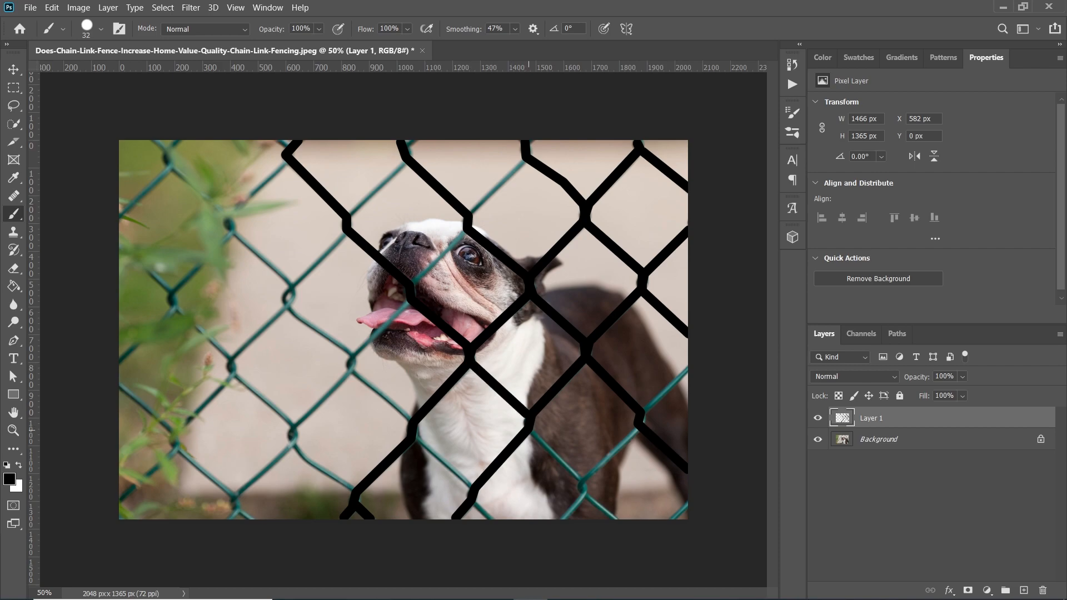
{"action": "left_click", "coordinate": [581, 480], "text": "shift"}
{"action": "left_click", "coordinate": [583, 494], "text": "shift"}
{"action": "left_click", "coordinate": [615, 516], "text": "shift"}
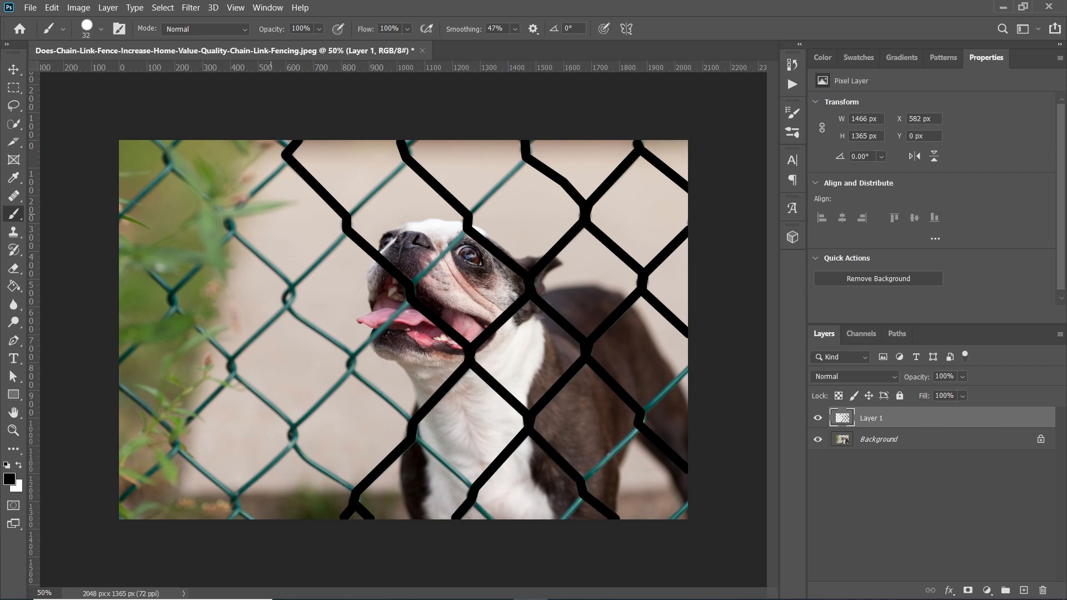
Step: Trace in black the fence wire descending from the photo's upper-left corner, past the dog's neck, to the bottom edge
{"action": "left_click", "coordinate": [174, 140]}
{"action": "left_click", "coordinate": [163, 156], "text": "shift"}
{"action": "left_click", "coordinate": [172, 170], "text": "shift"}
{"action": "left_click", "coordinate": [223, 215], "text": "shift"}
{"action": "left_click", "coordinate": [230, 229], "text": "shift"}
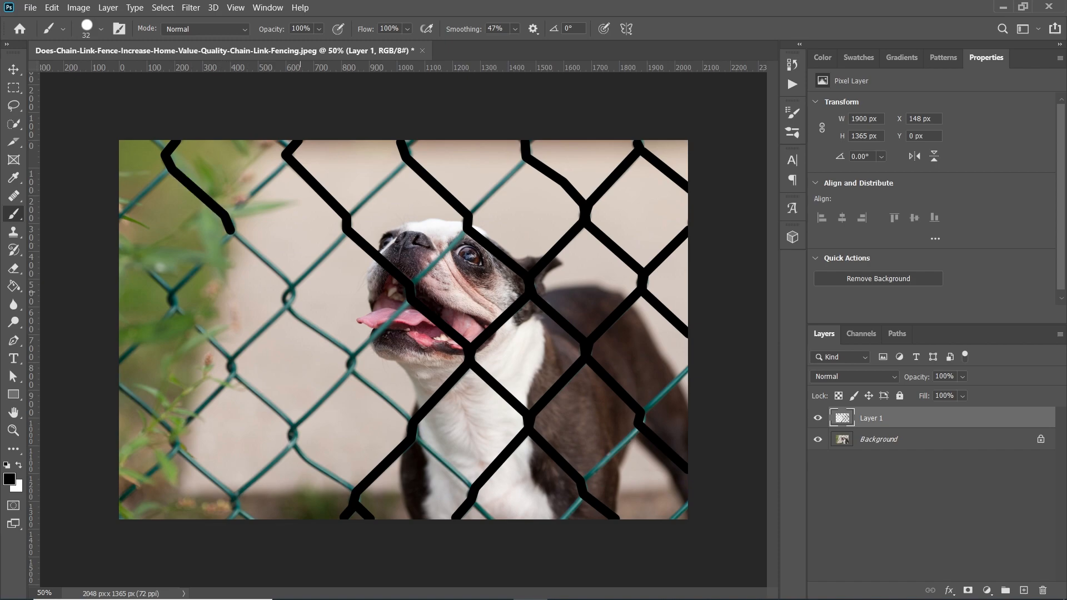
{"action": "left_click", "coordinate": [290, 286], "text": "shift"}
{"action": "left_click", "coordinate": [289, 305], "text": "shift"}
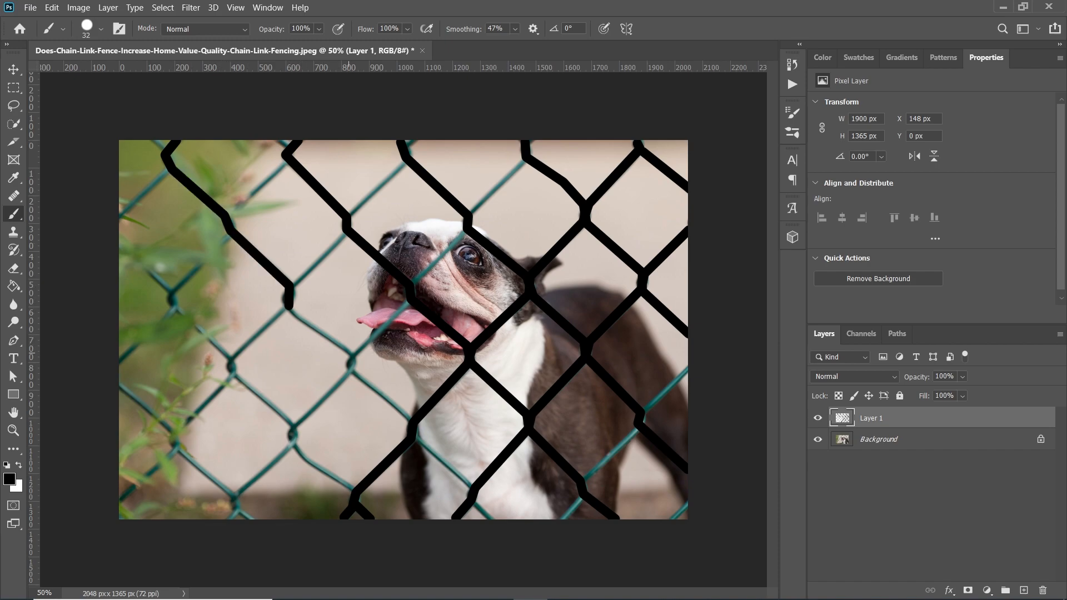
{"action": "left_click", "coordinate": [347, 355], "text": "shift"}
{"action": "left_click", "coordinate": [349, 373], "text": "shift"}
{"action": "left_click", "coordinate": [412, 424], "text": "shift"}
{"action": "left_click", "coordinate": [418, 439], "text": "shift"}
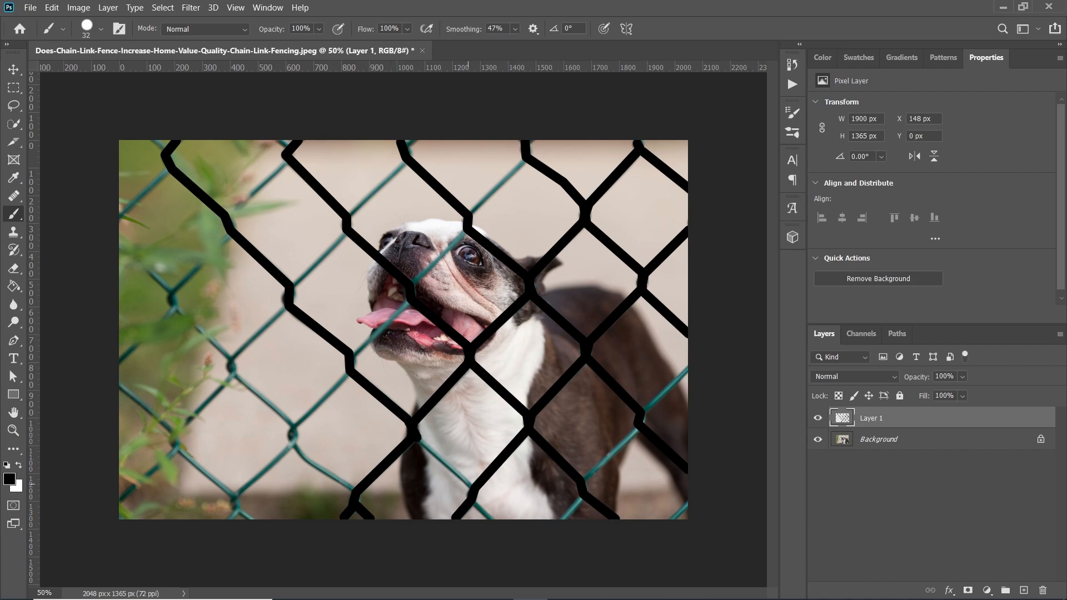
{"action": "left_click", "coordinate": [469, 486], "text": "shift"}
{"action": "left_click", "coordinate": [474, 502], "text": "shift"}
{"action": "left_click", "coordinate": [489, 517], "text": "shift"}
Step: Paint over the short wire segments in the photo's upper-left corner and around the crossing in the green foliage
{"action": "left_click", "coordinate": [154, 142]}
{"action": "left_click", "coordinate": [166, 153], "text": "shift"}
{"action": "left_click", "coordinate": [169, 170], "text": "shift"}
{"action": "left_click", "coordinate": [117, 217], "text": "shift"}
{"action": "left_click", "coordinate": [145, 269]}
{"action": "left_click", "coordinate": [174, 289], "text": "shift"}
{"action": "left_click", "coordinate": [172, 305], "text": "shift"}
{"action": "left_click", "coordinate": [164, 315], "text": "shift"}
Step: Paint over the wire linking the foliage crossing to the next knot, plus the segment rising from the leaves toward the top edge
{"action": "left_click", "coordinate": [174, 288]}
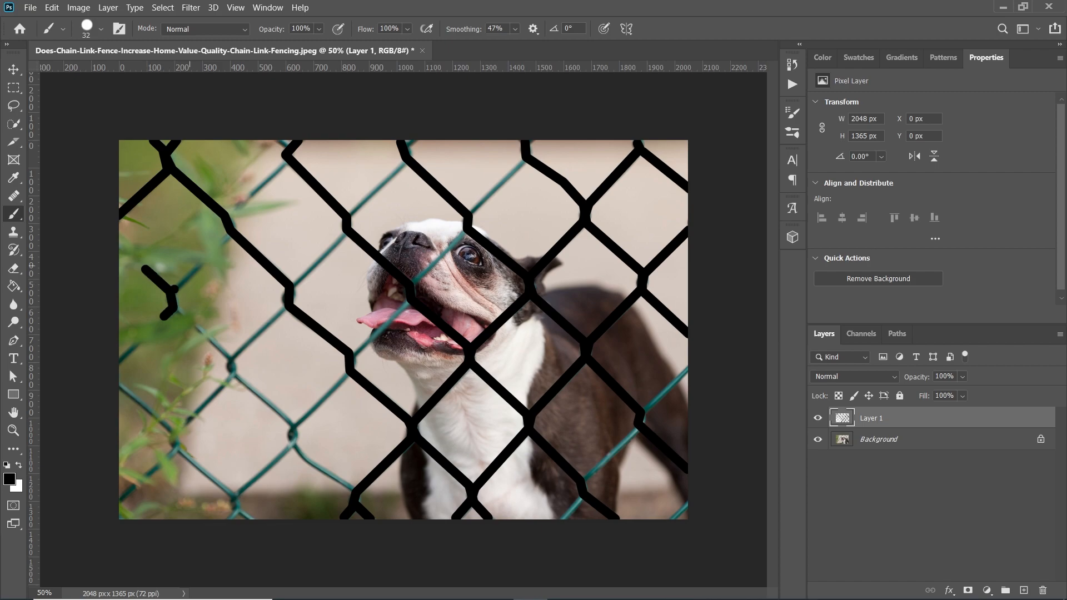
{"action": "left_click", "coordinate": [229, 229], "text": "shift"}
{"action": "left_click", "coordinate": [230, 217], "text": "shift"}
{"action": "left_click", "coordinate": [248, 195]}
{"action": "left_click", "coordinate": [288, 156], "text": "shift"}
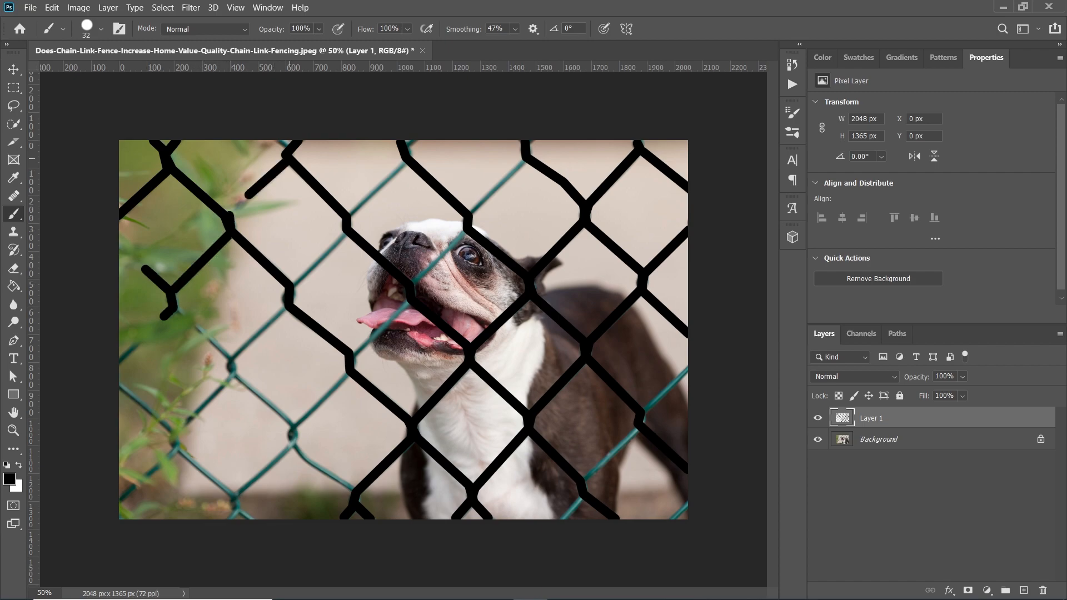
Step: Cover the short wire ends at the photo's top edge, undoing the misplaced straight stroke between them
{"action": "left_click", "coordinate": [281, 143]}
{"action": "left_click", "coordinate": [410, 143], "text": "shift"}
{"action": "key", "text": "ctrl+z"}
{"action": "left_click", "coordinate": [409, 151]}
{"action": "left_click", "coordinate": [406, 144], "text": "shift"}
{"action": "left_click", "coordinate": [411, 143], "text": "shift"}
Step: Trace the diagonal wire from the top edge over the dog's face and mouth down to the crossing at lower left
{"action": "left_click", "coordinate": [523, 160]}
{"action": "left_click", "coordinate": [467, 215], "text": "shift"}
{"action": "left_click", "coordinate": [461, 228]}
{"action": "left_click", "coordinate": [410, 288], "text": "shift"}
{"action": "left_click", "coordinate": [407, 301]}
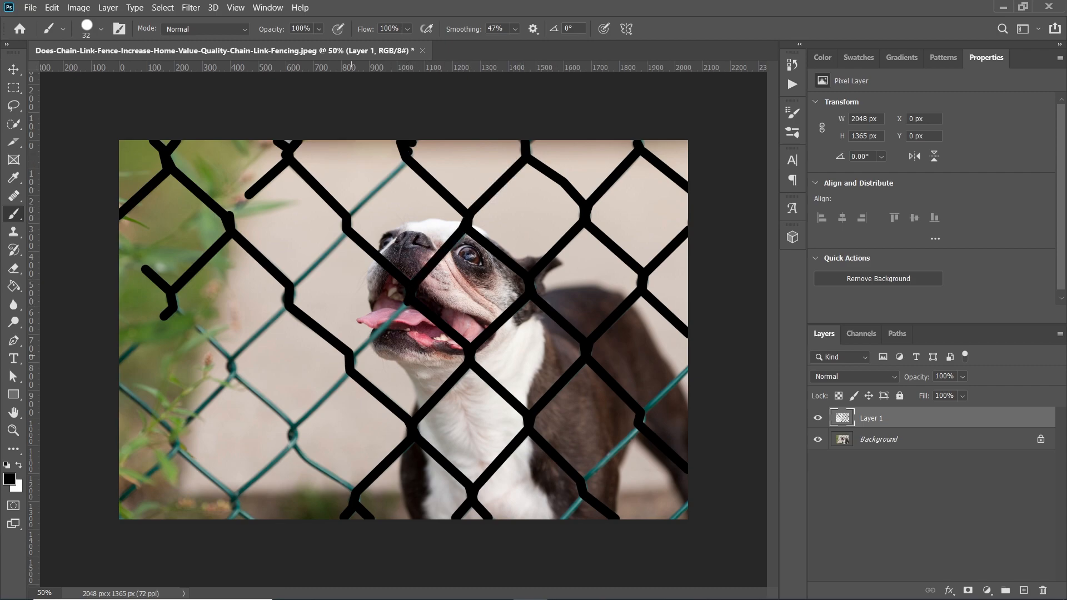
{"action": "left_click", "coordinate": [350, 360], "text": "shift"}
{"action": "left_click", "coordinate": [346, 372]}
{"action": "left_click", "coordinate": [290, 428], "text": "shift"}
Step: Paint over the two wires branching from the lower-left crossing, one toward the dog's leg and one down to the bottom edge
{"action": "left_click", "coordinate": [292, 444], "text": "shift"}
{"action": "left_click", "coordinate": [311, 465], "text": "shift"}
{"action": "left_click", "coordinate": [353, 491], "text": "shift"}
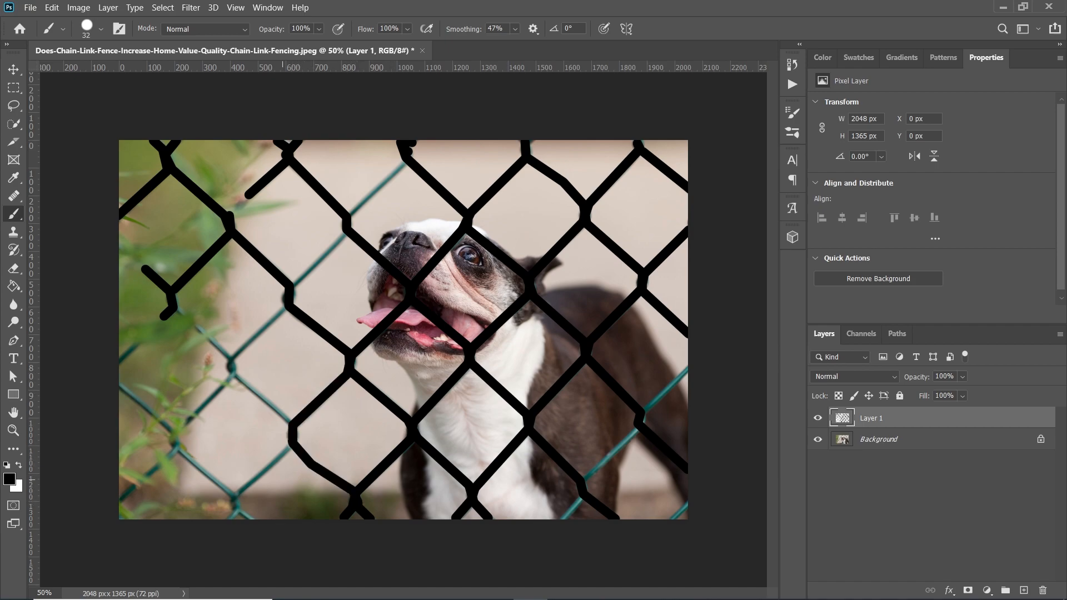
{"action": "left_click", "coordinate": [238, 494], "text": "shift"}
{"action": "left_click", "coordinate": [237, 508], "text": "shift"}
{"action": "left_click", "coordinate": [231, 517], "text": "shift"}
Step: Trace the wire from the bottom edge up to the photo's left edge and cover the short segment above it
{"action": "left_click", "coordinate": [249, 519]}
{"action": "left_click", "coordinate": [236, 506], "text": "shift"}
{"action": "left_click", "coordinate": [233, 491], "text": "shift"}
{"action": "left_click", "coordinate": [178, 448], "text": "shift"}
{"action": "left_click", "coordinate": [172, 434], "text": "shift"}
{"action": "left_click", "coordinate": [120, 386], "text": "shift"}
{"action": "left_click", "coordinate": [121, 364]}
{"action": "left_click", "coordinate": [137, 346], "text": "shift"}
Step: Paint over the wire running from the foliage crossing down to the lower-left crossing near the dog
{"action": "left_click", "coordinate": [177, 302]}
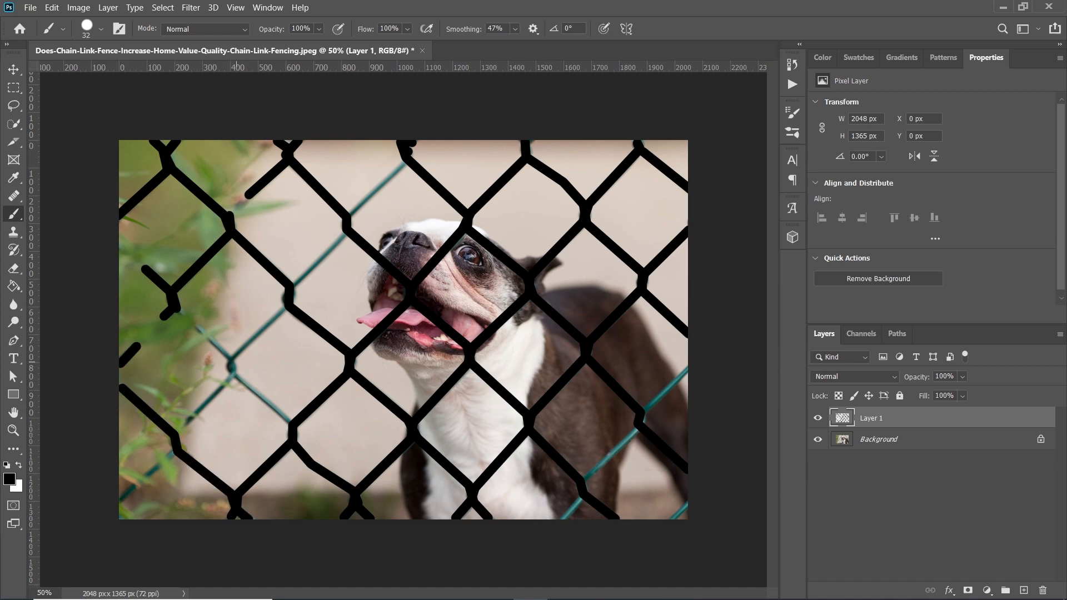
{"action": "left_click", "coordinate": [230, 369], "text": "shift"}
{"action": "left_click", "coordinate": [292, 427], "text": "shift"}
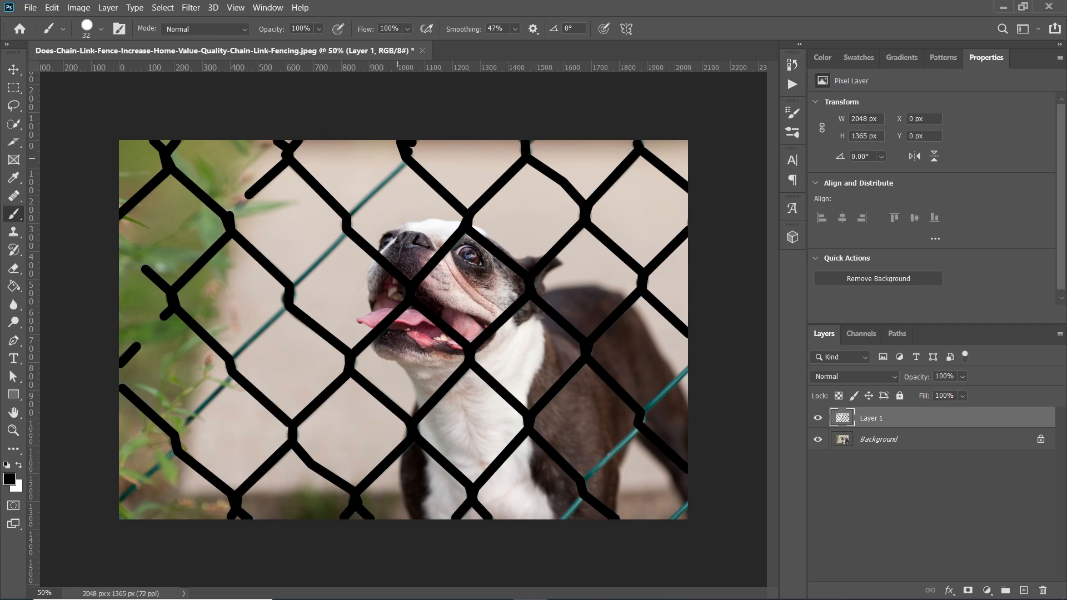
Step: Trace the long diagonal wire from the top edge left of the dog's head down to the photo's lower-left corner
{"action": "left_click", "coordinate": [409, 159]}
{"action": "left_click", "coordinate": [347, 220], "text": "shift"}
{"action": "left_click", "coordinate": [345, 231]}
{"action": "left_click", "coordinate": [290, 290], "text": "shift"}
{"action": "left_click", "coordinate": [282, 303]}
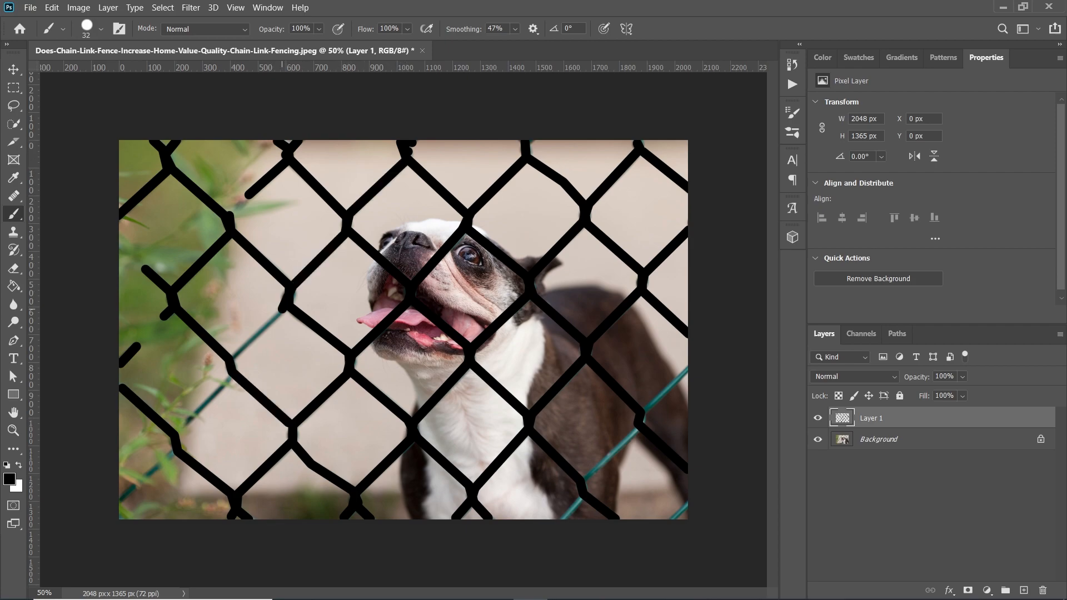
{"action": "left_click", "coordinate": [229, 359], "text": "shift"}
{"action": "left_click", "coordinate": [230, 371]}
{"action": "left_click", "coordinate": [185, 423], "text": "shift"}
{"action": "left_click", "coordinate": [172, 452]}
{"action": "left_click", "coordinate": [114, 511], "text": "shift"}
{"action": "left_click", "coordinate": [122, 516]}
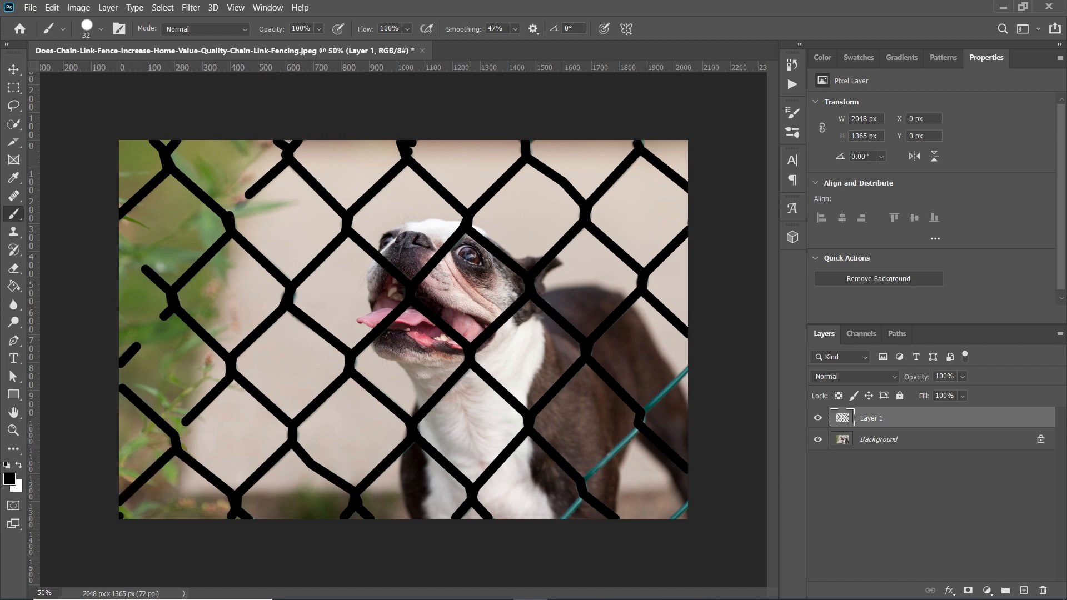
Step: Paint over the remaining uncovered wires in the lower-right part of the photo, including the corner segment
{"action": "left_click", "coordinate": [687, 364]}
{"action": "left_click", "coordinate": [643, 414], "text": "shift"}
{"action": "left_click", "coordinate": [644, 420]}
{"action": "left_click", "coordinate": [582, 481], "text": "shift"}
{"action": "left_click", "coordinate": [580, 496]}
{"action": "left_click", "coordinate": [559, 518], "text": "shift"}
{"action": "left_click", "coordinate": [686, 503]}
{"action": "left_click", "coordinate": [673, 518], "text": "shift"}
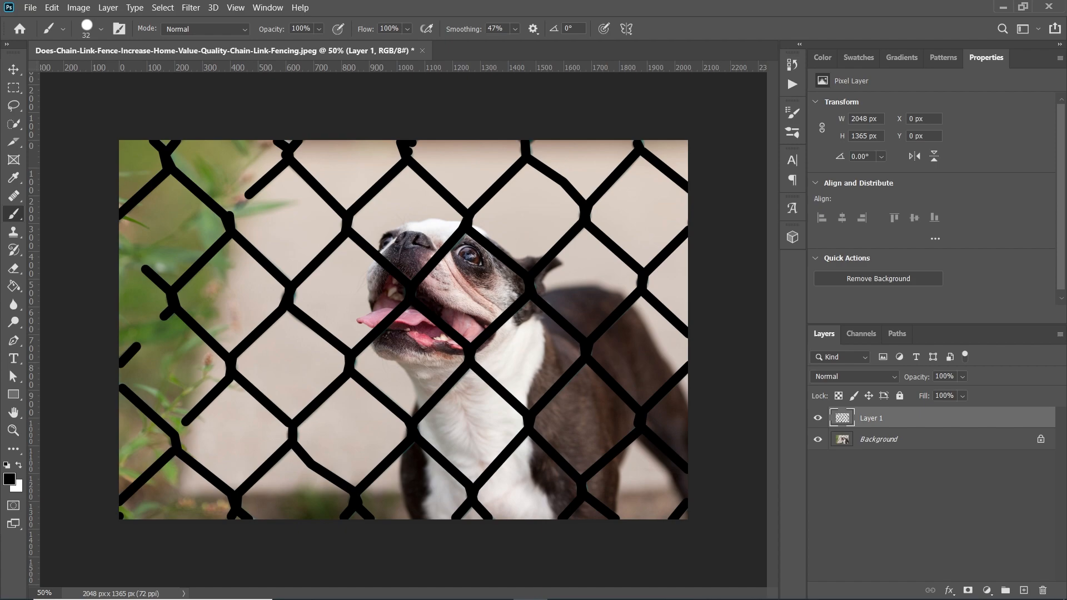
Step: Duplicate the Background layer and load Layer 1's painted strokes as a selection on the copy
{"action": "left_click", "coordinate": [911, 439]}
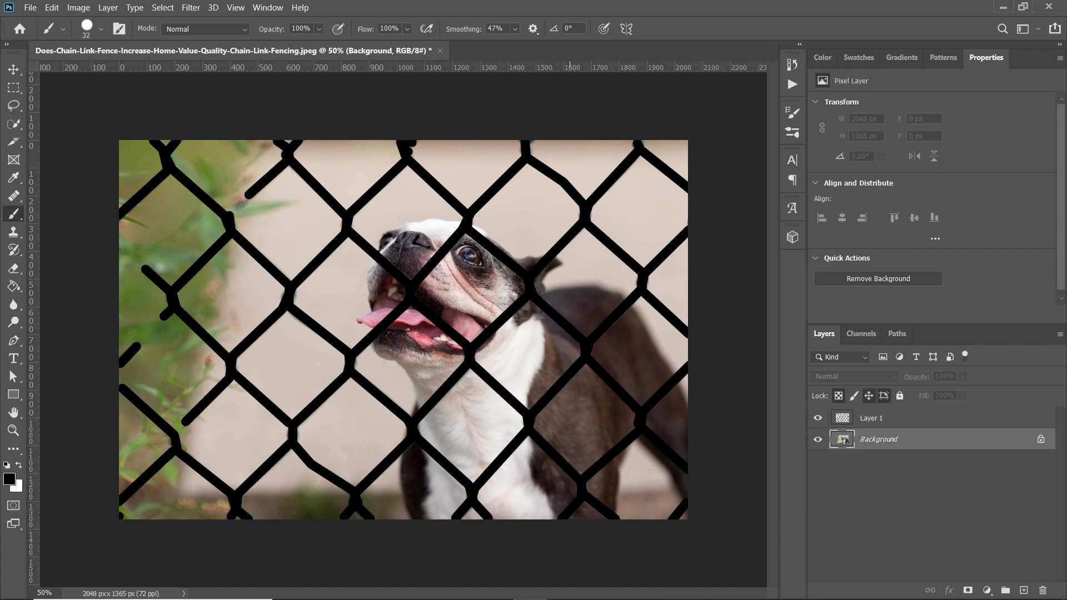
{"action": "key", "text": "ctrl+j"}
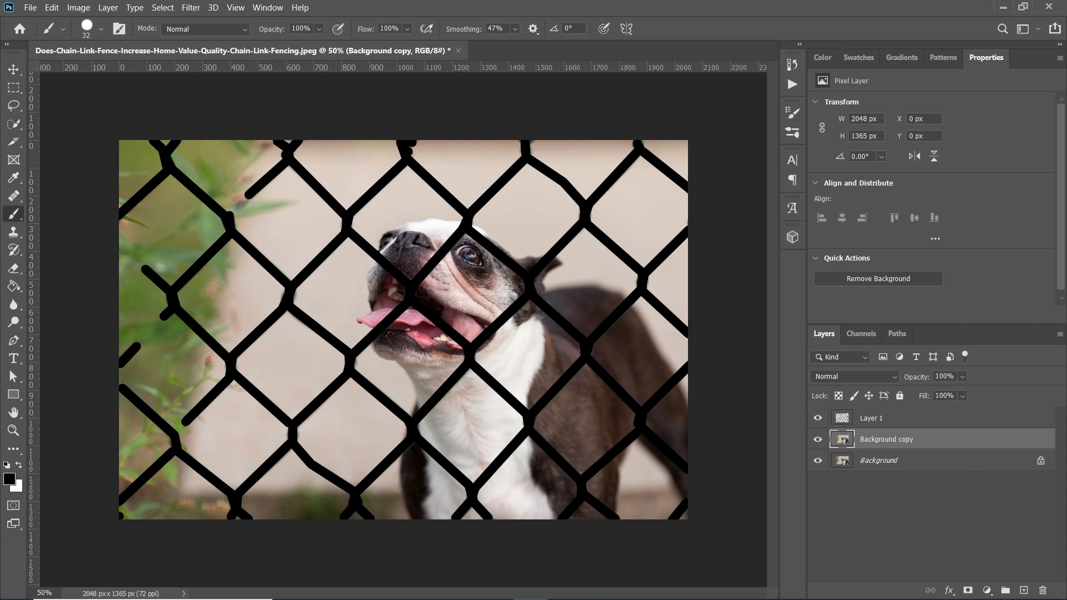
{"action": "left_click", "coordinate": [842, 418], "text": "ctrl"}
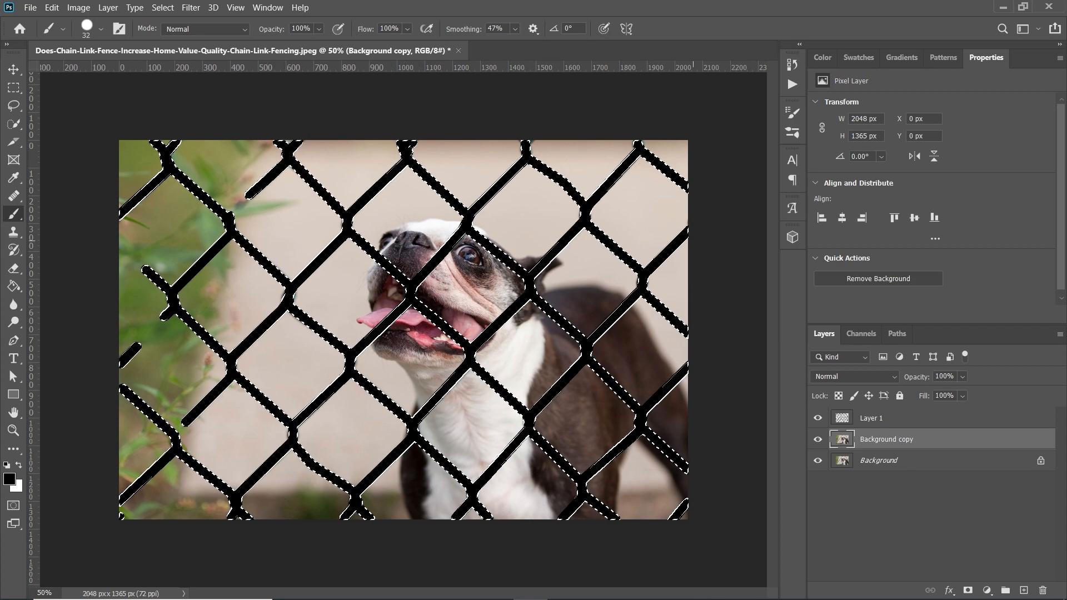
Step: Hide Layer 1, fill the selected fence on the Background copy with Content-Aware, and deselect
{"action": "left_click", "coordinate": [818, 417]}
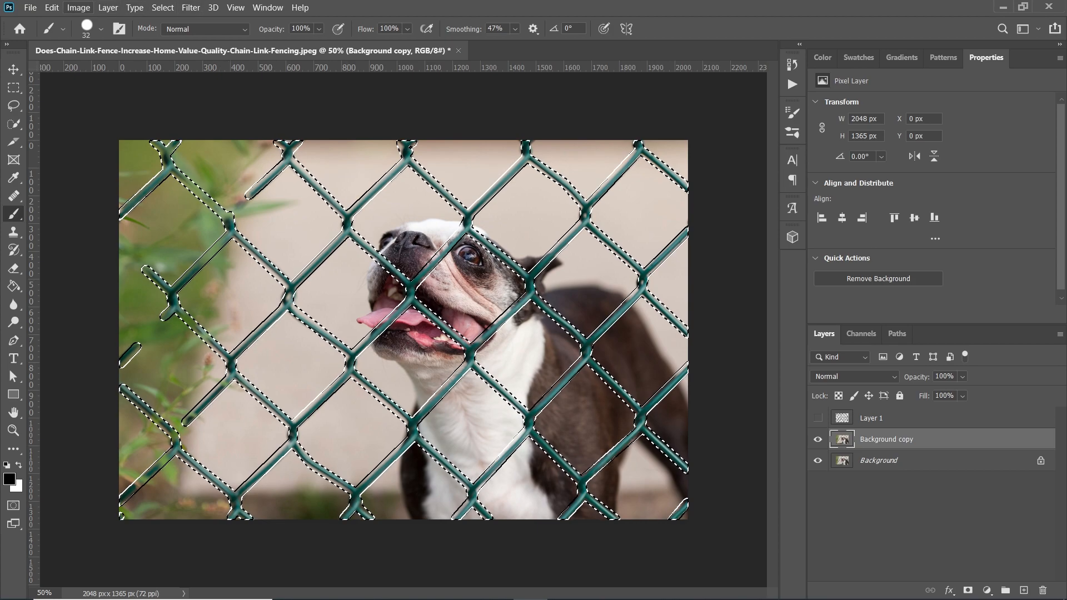
{"action": "left_click", "coordinate": [52, 8]}
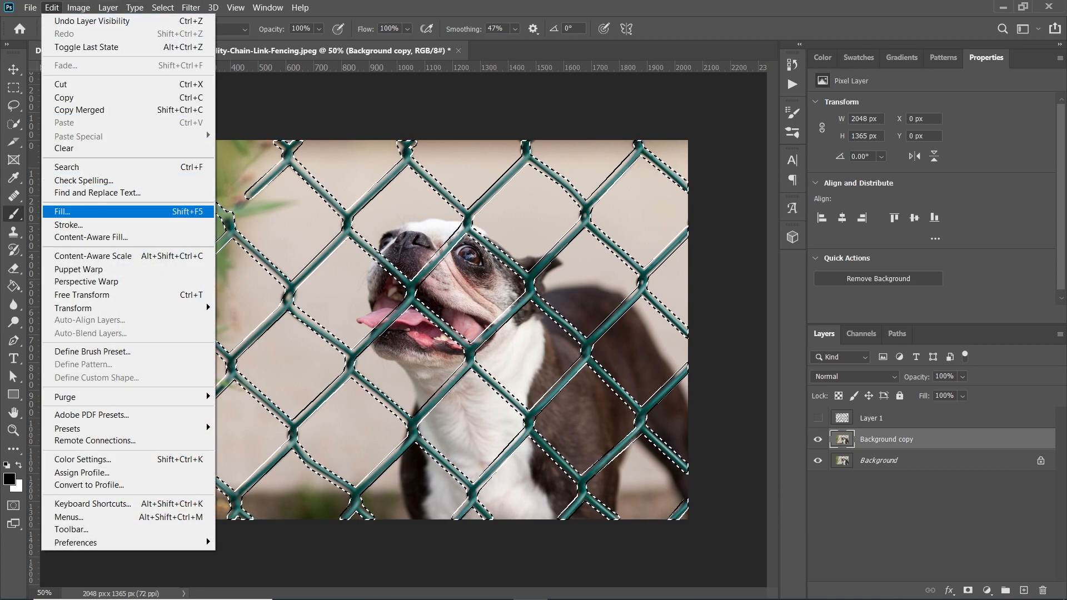
{"action": "left_click", "coordinate": [62, 212]}
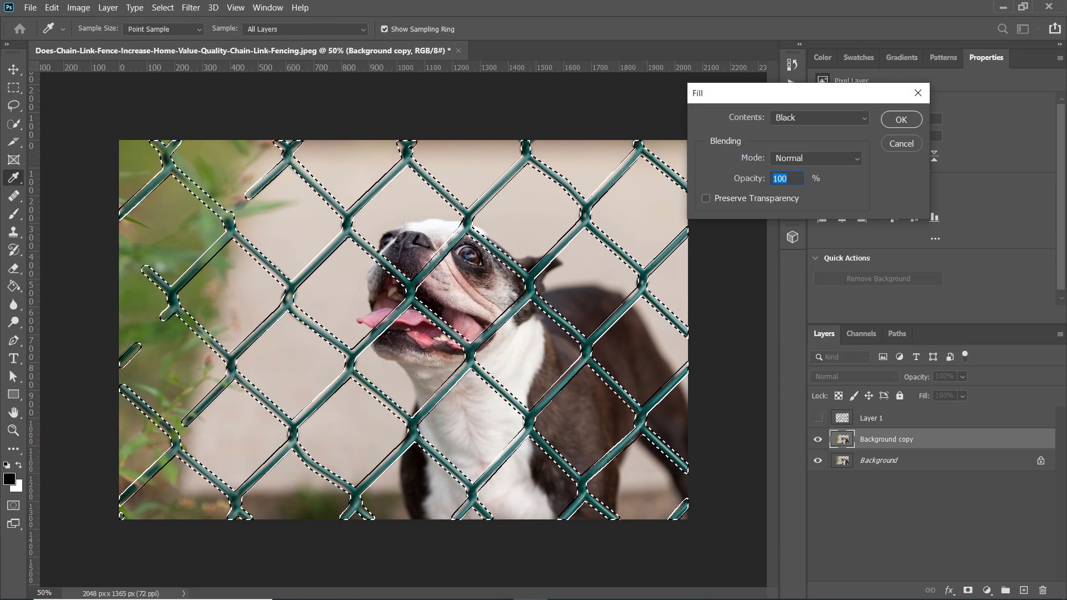
{"action": "left_click", "coordinate": [819, 118]}
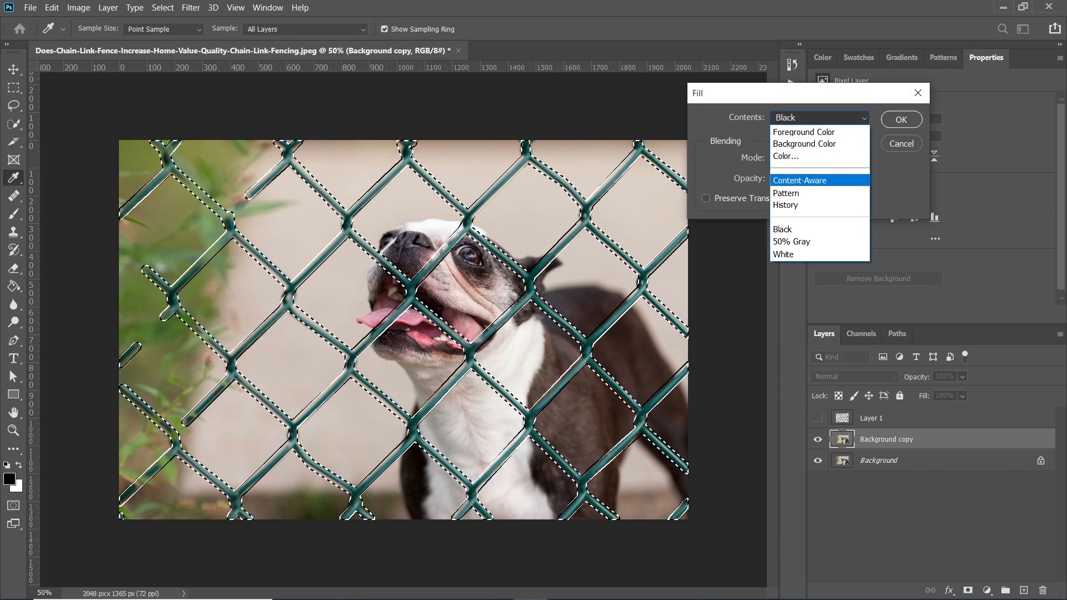
{"action": "left_click", "coordinate": [799, 180]}
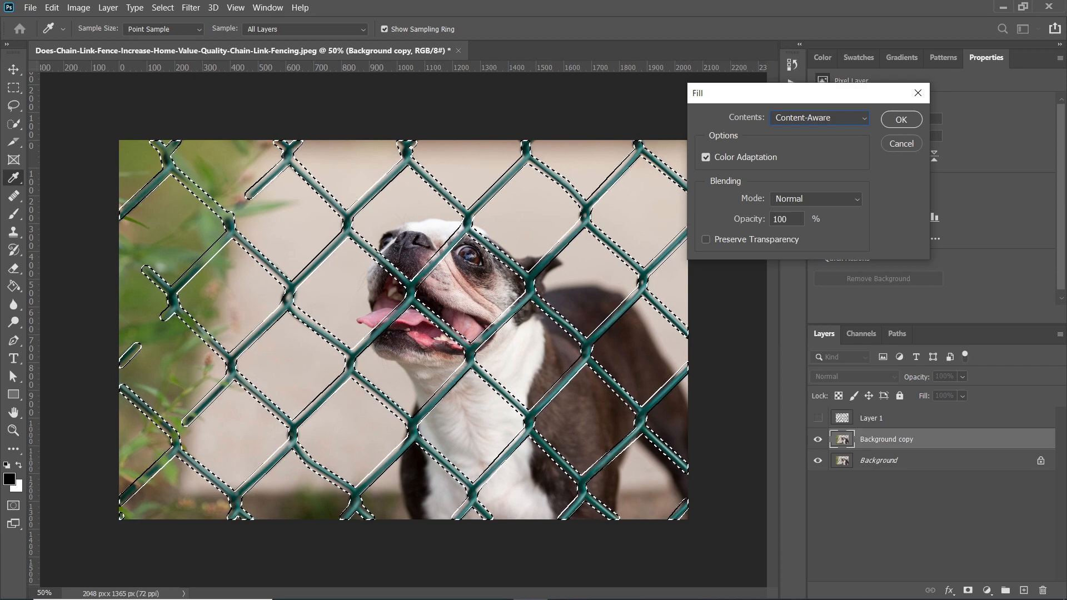
{"action": "left_click", "coordinate": [901, 119]}
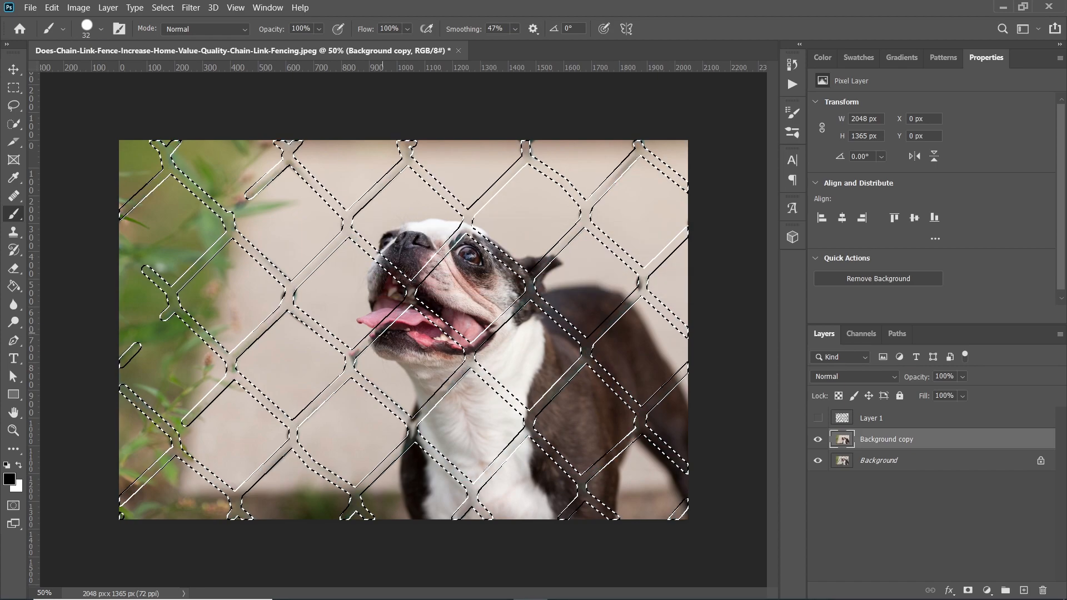
{"action": "key", "text": "ctrl+d"}
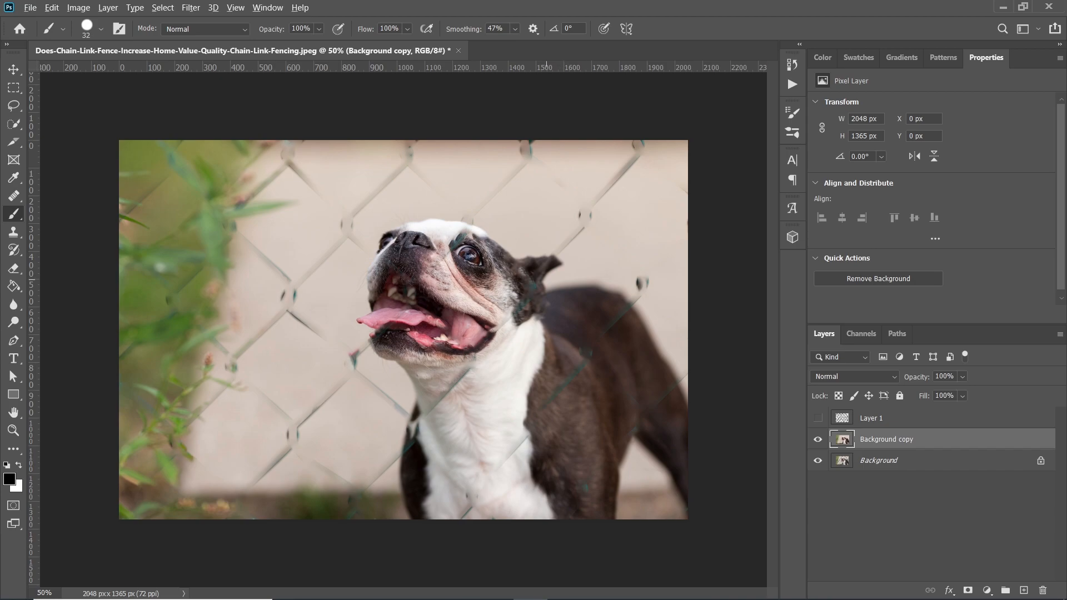
Step: Heal the fence remnants in the background above and to the right of the dog's head with the Spot Healing Brush using Create Texture
{"action": "scroll", "coordinate": [488, 265], "scroll_direction": "up", "scroll_amount": 2}
{"action": "scroll", "coordinate": [565, 280], "scroll_direction": "up", "scroll_amount": 1}
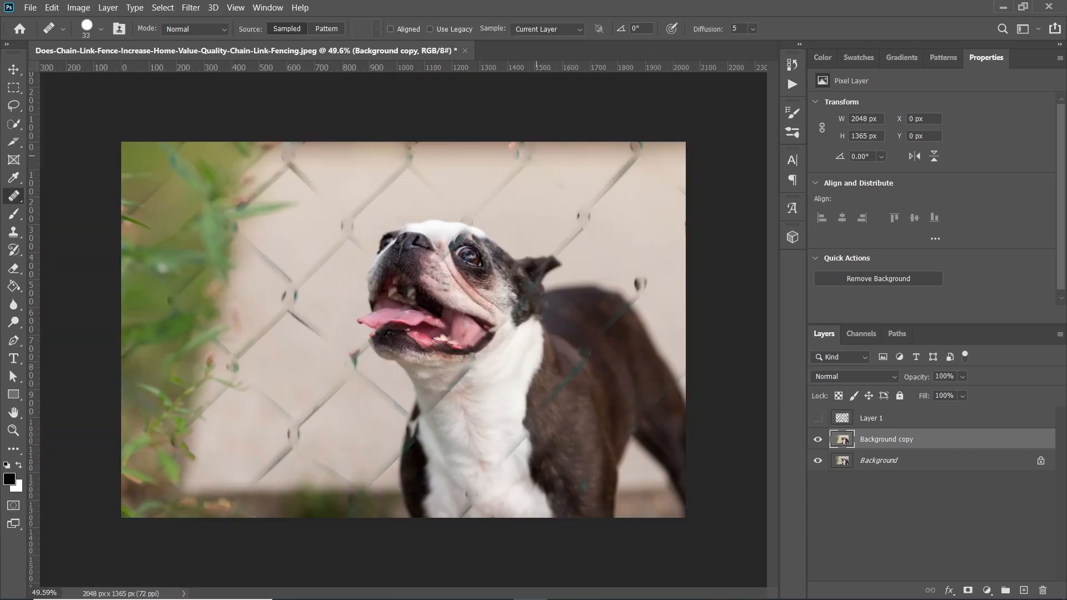
{"action": "right_click", "coordinate": [13, 195]}
{"action": "left_click", "coordinate": [61, 196]}
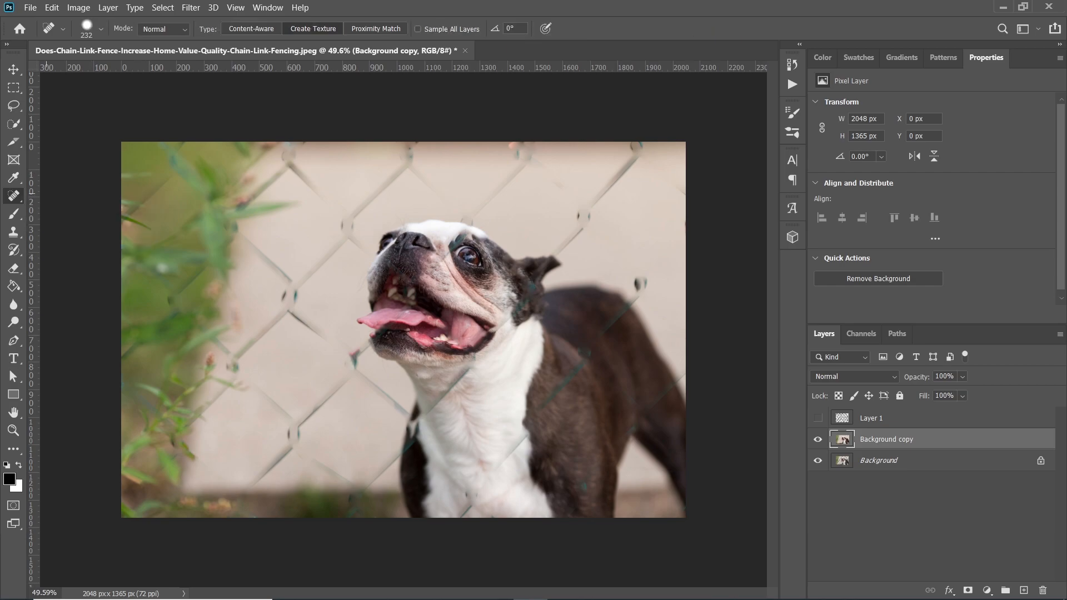
{"action": "mouse_move", "coordinate": [531, 159]}
{"action": "left_mouse_down"}
{"action": "mouse_move", "coordinate": [509, 147]}
{"action": "mouse_move", "coordinate": [537, 150]}
{"action": "left_mouse_up"}
{"action": "left_click_drag", "start_coordinate": [470, 221], "coordinate": [536, 156]}
{"action": "left_click", "coordinate": [636, 150]}
{"action": "left_click_drag", "start_coordinate": [638, 145], "coordinate": [559, 250]}
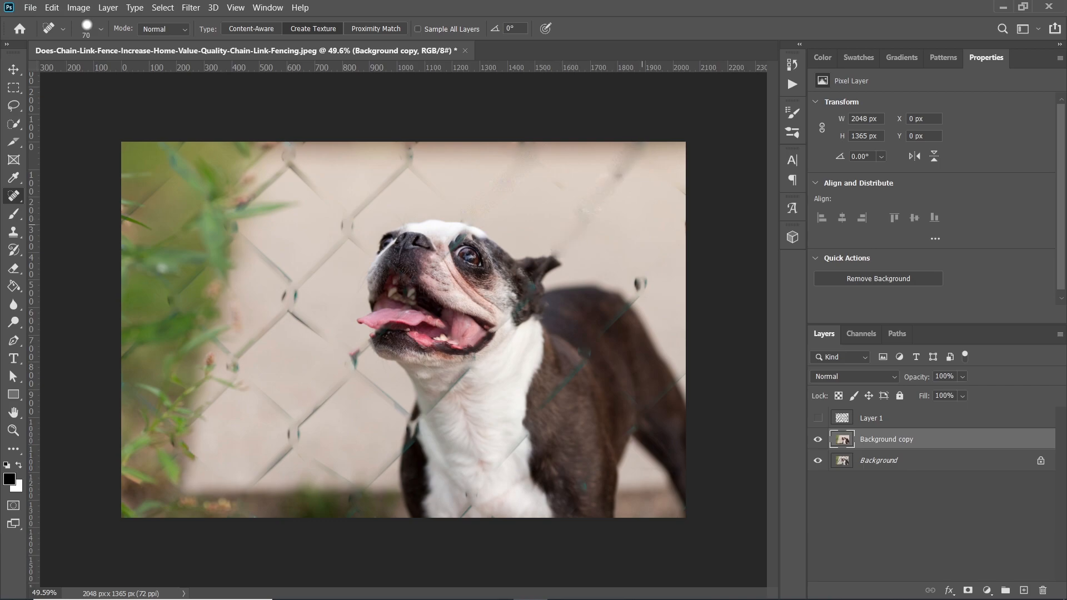
{"action": "left_click_drag", "start_coordinate": [615, 186], "coordinate": [622, 166]}
Step: Heal the fence traces across the dog's back and shoulder, setting the Spot Healing Brush type to Content-Aware
{"action": "mouse_move", "coordinate": [640, 280]}
{"action": "left_mouse_down"}
{"action": "mouse_move", "coordinate": [643, 299]}
{"action": "mouse_move", "coordinate": [636, 291]}
{"action": "mouse_move", "coordinate": [600, 335]}
{"action": "left_mouse_up"}
{"action": "left_click", "coordinate": [582, 355]}
{"action": "scroll", "coordinate": [644, 374], "scroll_direction": "down", "scroll_amount": 1}
{"action": "scroll", "coordinate": [411, 329], "scroll_direction": "down", "scroll_amount": 2}
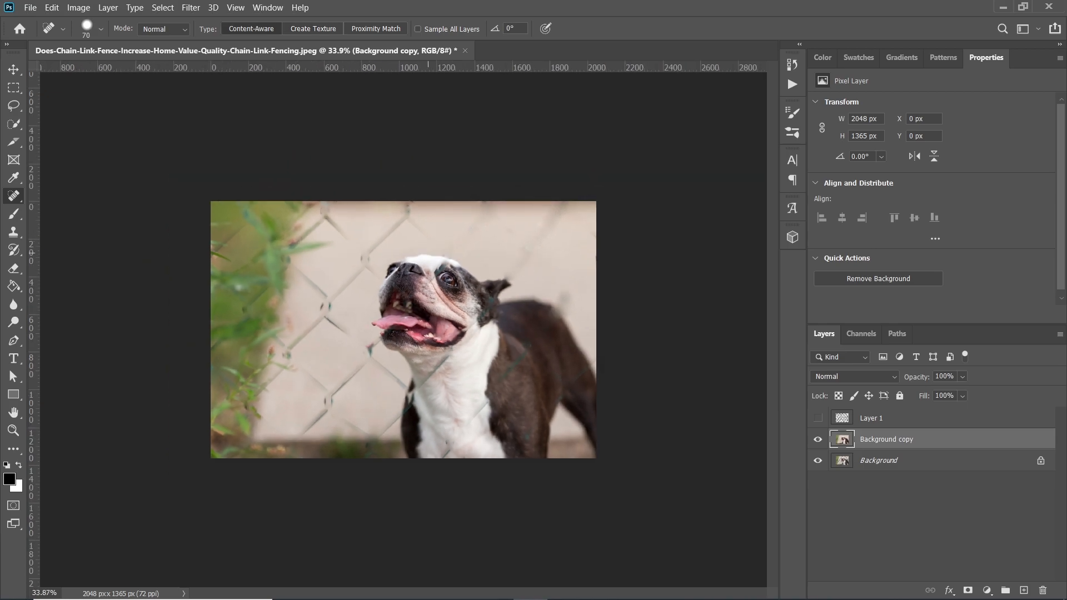
{"action": "left_click_drag", "start_coordinate": [496, 382], "coordinate": [530, 345]}
Step: Heal the green fence traces below the dog's ear and above its eye, reducing the brush size to 16 px
{"action": "scroll", "coordinate": [474, 289], "scroll_direction": "up", "scroll_amount": 6}
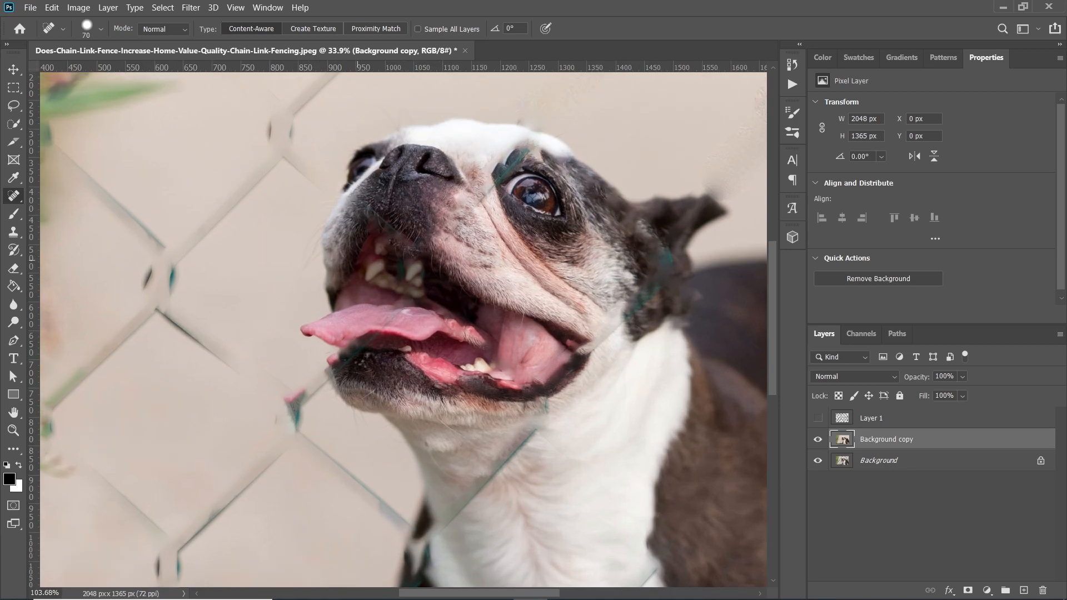
{"action": "scroll", "coordinate": [474, 289], "scroll_direction": "up", "scroll_amount": 2}
{"action": "left_click", "coordinate": [641, 359]}
{"action": "left_click", "coordinate": [643, 383]}
{"action": "left_click", "coordinate": [513, 214]}
{"action": "right_click", "coordinate": [498, 240], "text": "alt"}
{"action": "right_click", "coordinate": [498, 240], "text": "alt"}
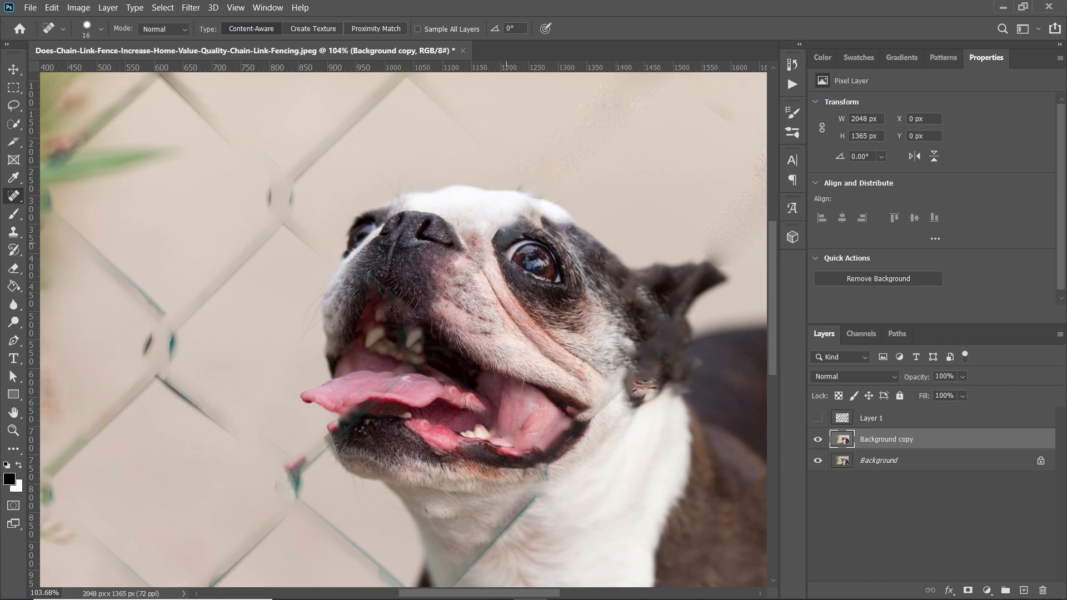
Step: Enlarge the healing brush to 55 px and remove the diagonal fence remnants from the wall left of the dog
{"action": "scroll", "coordinate": [502, 241], "scroll_direction": "down", "scroll_amount": 7}
{"action": "scroll", "coordinate": [403, 329], "scroll_direction": "up", "scroll_amount": 2}
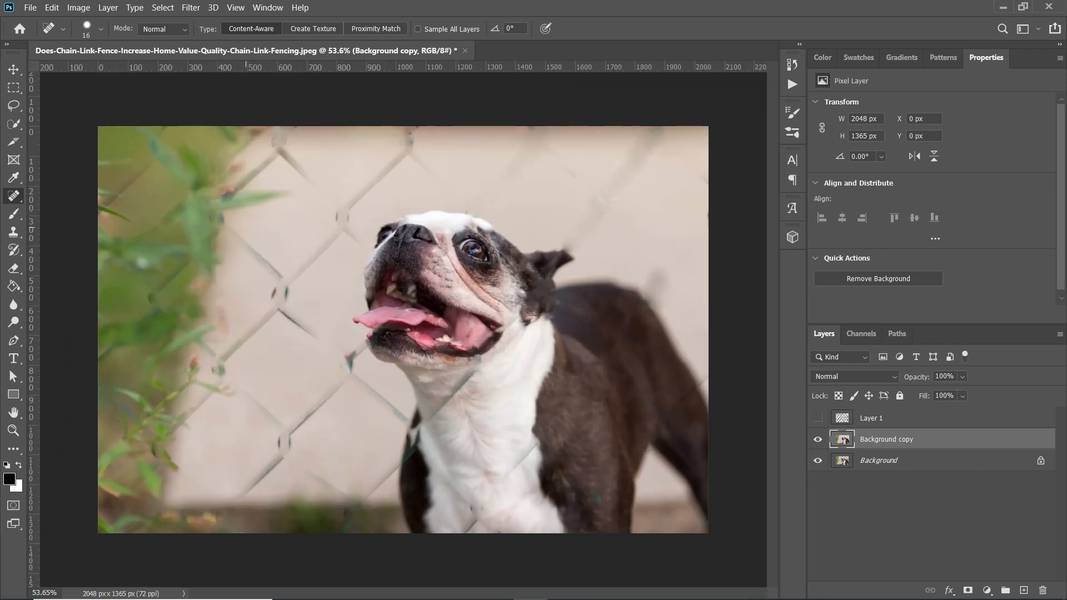
{"action": "right_click", "coordinate": [240, 381], "text": "alt"}
{"action": "right_click", "coordinate": [245, 478], "text": "alt"}
{"action": "mouse_move", "coordinate": [346, 375]}
{"action": "left_mouse_down"}
{"action": "mouse_move", "coordinate": [344, 358]}
{"action": "mouse_move", "coordinate": [278, 307]}
{"action": "mouse_move", "coordinate": [411, 152]}
{"action": "left_mouse_up"}
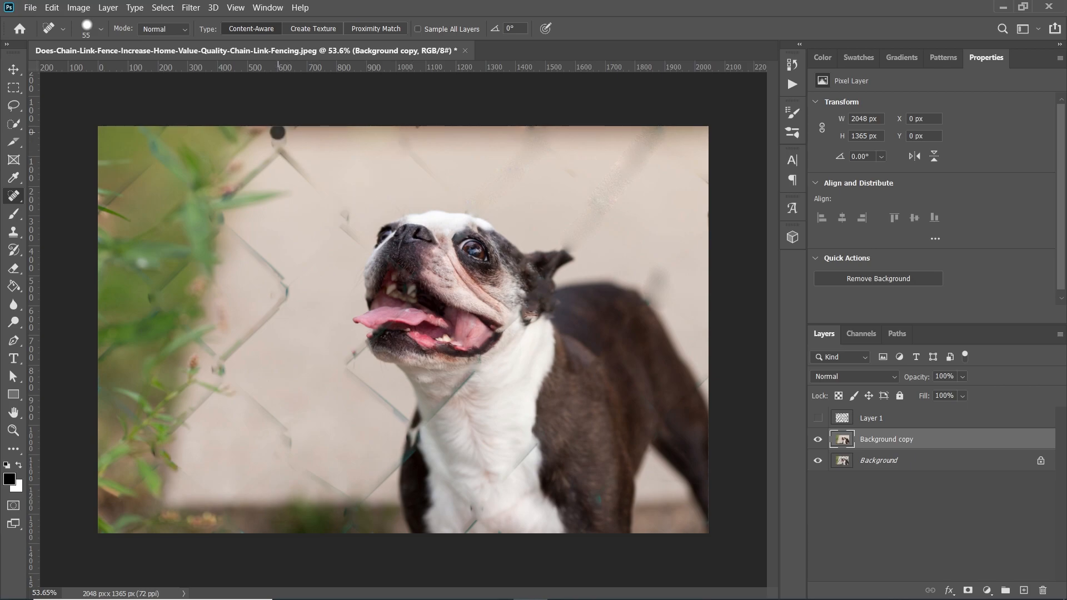
Step: Heal the leftover wire marks on the wall between the upper-left foliage and the dog's head
{"action": "left_click_drag", "start_coordinate": [277, 149], "coordinate": [314, 180]}
{"action": "left_click", "coordinate": [350, 234]}
{"action": "left_click", "coordinate": [282, 144]}
{"action": "left_click_drag", "start_coordinate": [281, 146], "coordinate": [244, 185]}
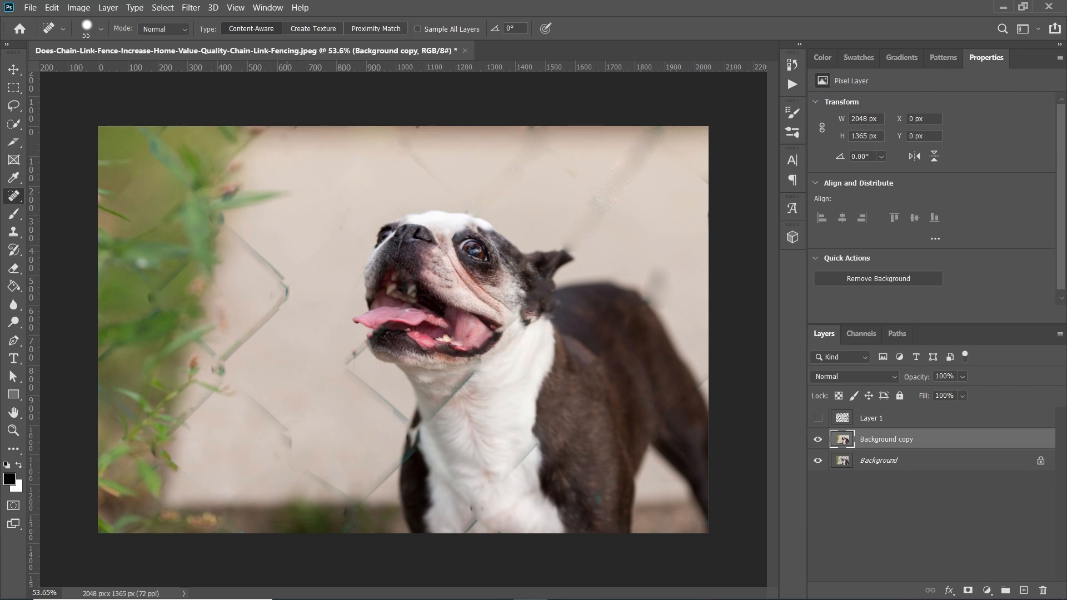
Step: Heal the wire marks on the wall and foliage edge left of the dog, from the grey diagonals to the lower plants
{"action": "mouse_move", "coordinate": [286, 289]}
{"action": "left_mouse_down"}
{"action": "mouse_move", "coordinate": [219, 364]}
{"action": "mouse_move", "coordinate": [219, 388]}
{"action": "mouse_move", "coordinate": [289, 443]}
{"action": "left_mouse_up"}
{"action": "left_click_drag", "start_coordinate": [228, 385], "coordinate": [290, 445]}
{"action": "left_click_drag", "start_coordinate": [213, 384], "coordinate": [180, 420]}
{"action": "left_click", "coordinate": [248, 388]}
{"action": "left_click_drag", "start_coordinate": [183, 265], "coordinate": [146, 300]}
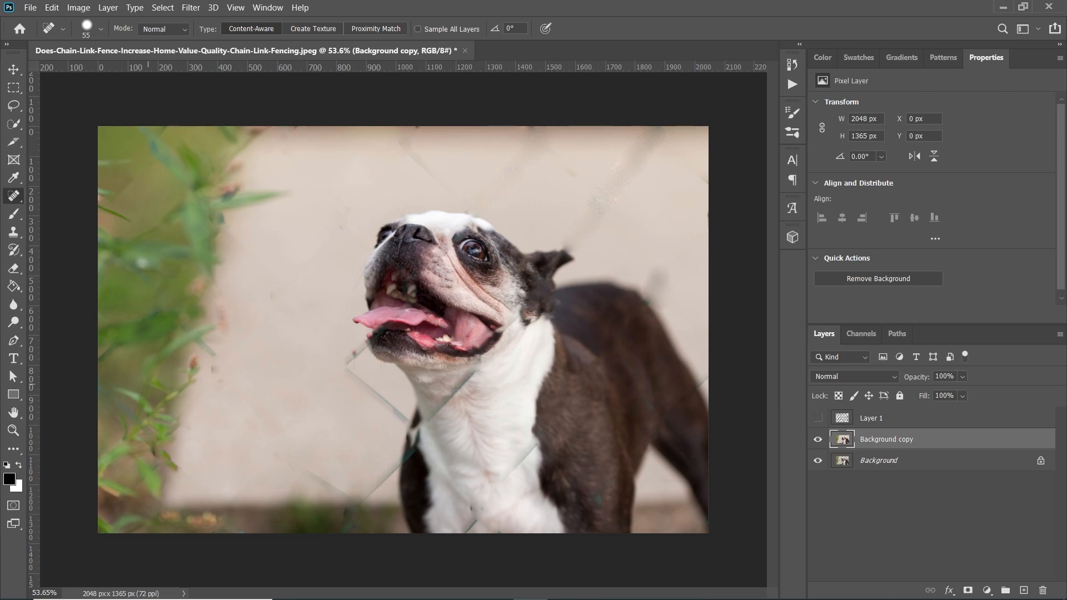
Step: Heal the diagonal wire traces on the wall below the dog's chin and down to the ground beside its chest
{"action": "mouse_move", "coordinate": [365, 345]}
{"action": "left_mouse_down"}
{"action": "mouse_move", "coordinate": [334, 371]}
{"action": "mouse_move", "coordinate": [409, 425]}
{"action": "left_mouse_up"}
{"action": "left_click_drag", "start_coordinate": [345, 531], "coordinate": [358, 500]}
{"action": "left_click_drag", "start_coordinate": [395, 464], "coordinate": [348, 511]}
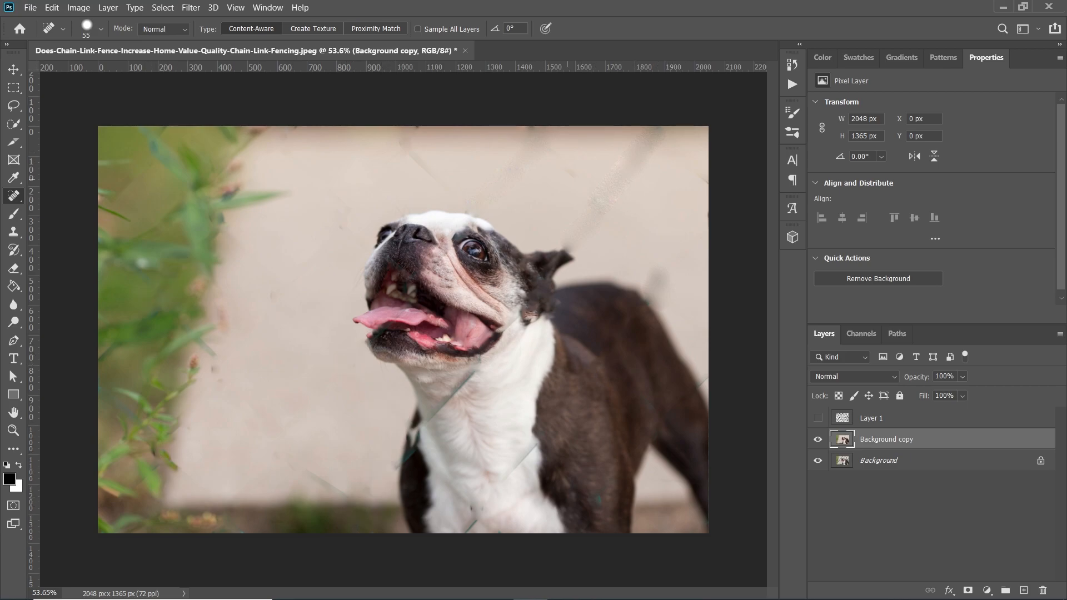
Step: Heal the faint fence lines on the wall above the dog's head and ear and along its back
{"action": "scroll", "coordinate": [581, 180], "scroll_direction": "down", "scroll_amount": 1}
{"action": "left_click", "coordinate": [403, 156]}
{"action": "mouse_move", "coordinate": [405, 158]}
{"action": "left_mouse_down"}
{"action": "mouse_move", "coordinate": [449, 206]}
{"action": "mouse_move", "coordinate": [479, 216]}
{"action": "left_mouse_up"}
{"action": "left_click_drag", "start_coordinate": [529, 155], "coordinate": [479, 215]}
{"action": "left_click_drag", "start_coordinate": [557, 250], "coordinate": [625, 155]}
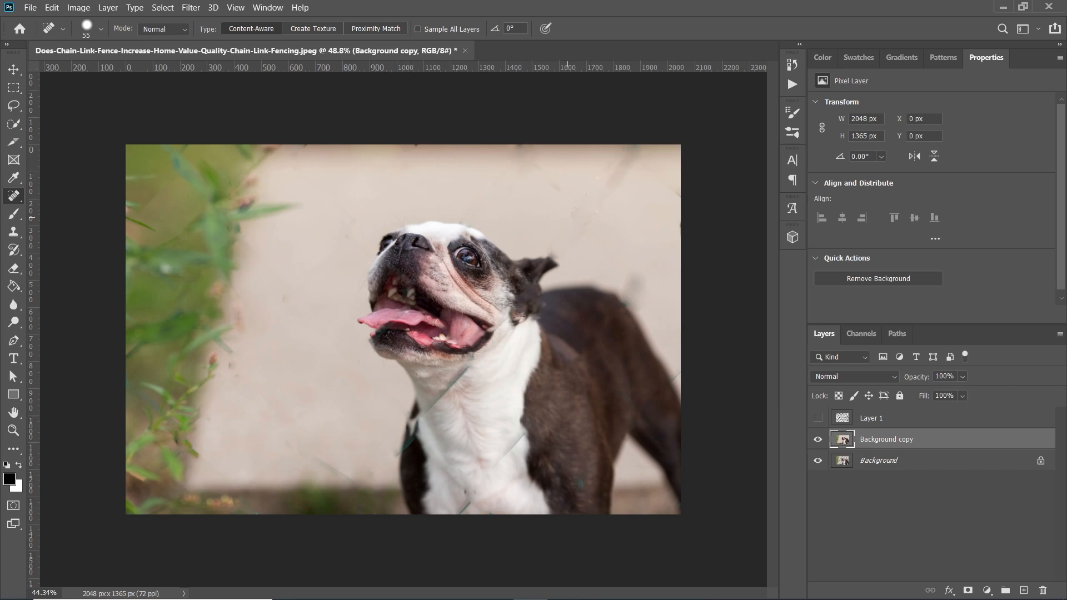
{"action": "scroll", "coordinate": [612, 308], "scroll_direction": "down", "scroll_amount": 2}
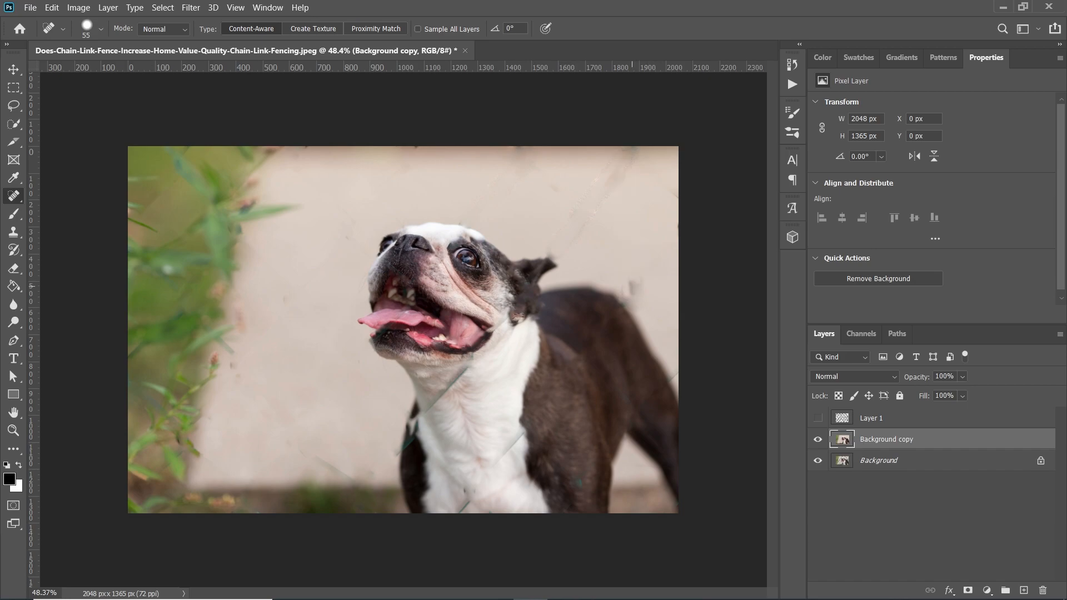
{"action": "left_click_drag", "start_coordinate": [615, 279], "coordinate": [660, 329]}
Step: Heal the remaining fence traces across the dog's white chest, throat and brown shoulder
{"action": "scroll", "coordinate": [378, 389], "scroll_direction": "up", "scroll_amount": 3}
{"action": "left_click_drag", "start_coordinate": [499, 570], "coordinate": [595, 453]}
{"action": "left_click_drag", "start_coordinate": [453, 428], "coordinate": [519, 356]}
{"action": "left_click_drag", "start_coordinate": [420, 478], "coordinate": [519, 356]}
{"action": "left_click", "coordinate": [675, 527]}
{"action": "left_click", "coordinate": [660, 560]}
{"action": "left_click", "coordinate": [508, 538]}
{"action": "left_click", "coordinate": [409, 484]}
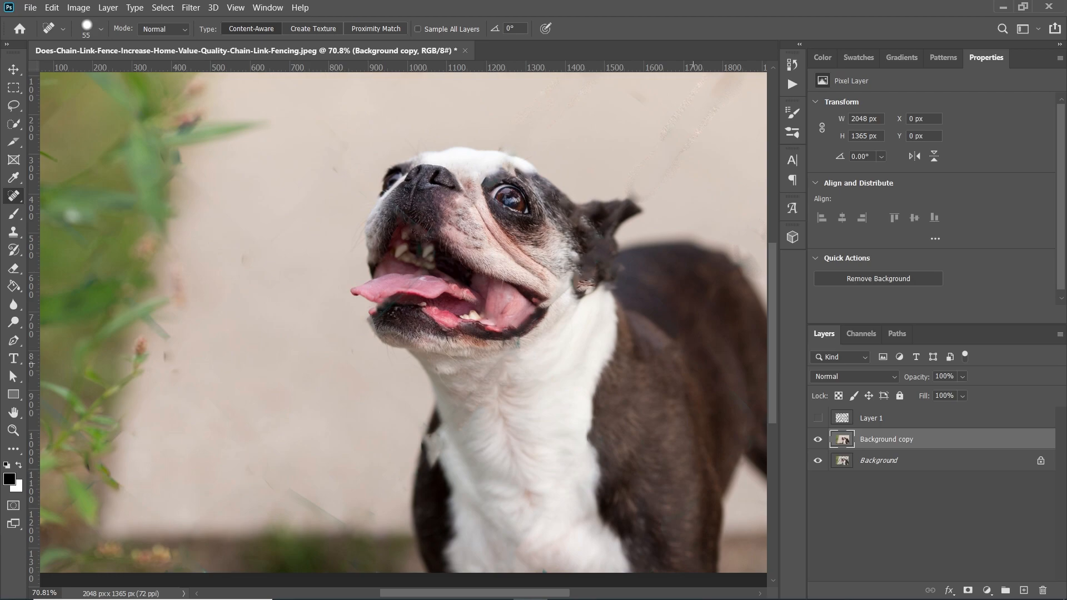
Step: Clone clean mouth texture over the green fence traces around the dog's teeth with a 22 px Clone Stamp, comparing against the original
{"action": "scroll", "coordinate": [578, 289], "scroll_direction": "up", "scroll_amount": 4}
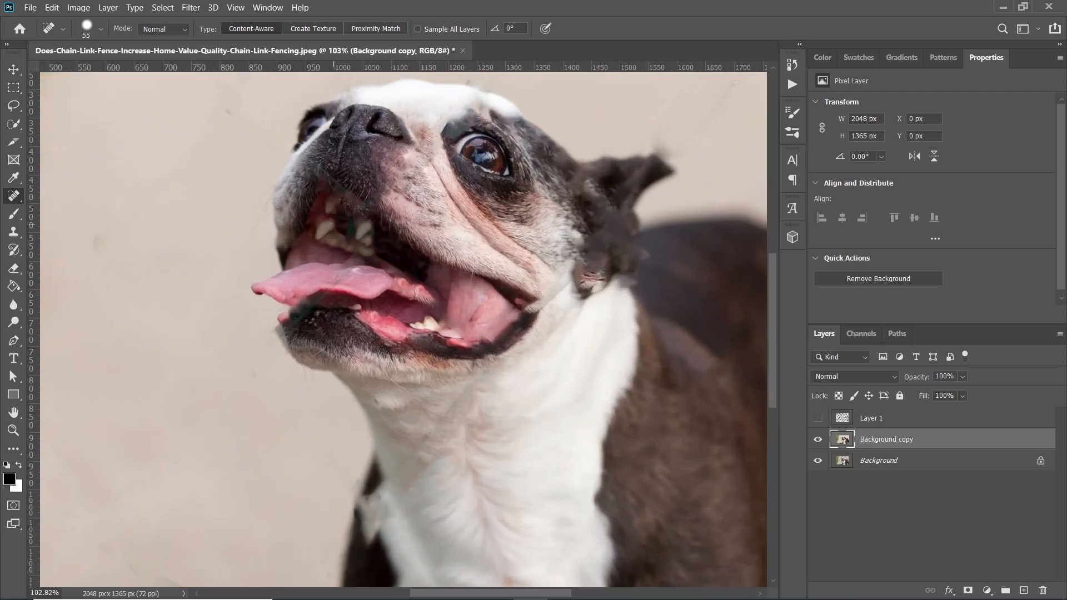
{"action": "scroll", "coordinate": [341, 246], "scroll_direction": "up", "scroll_amount": 4}
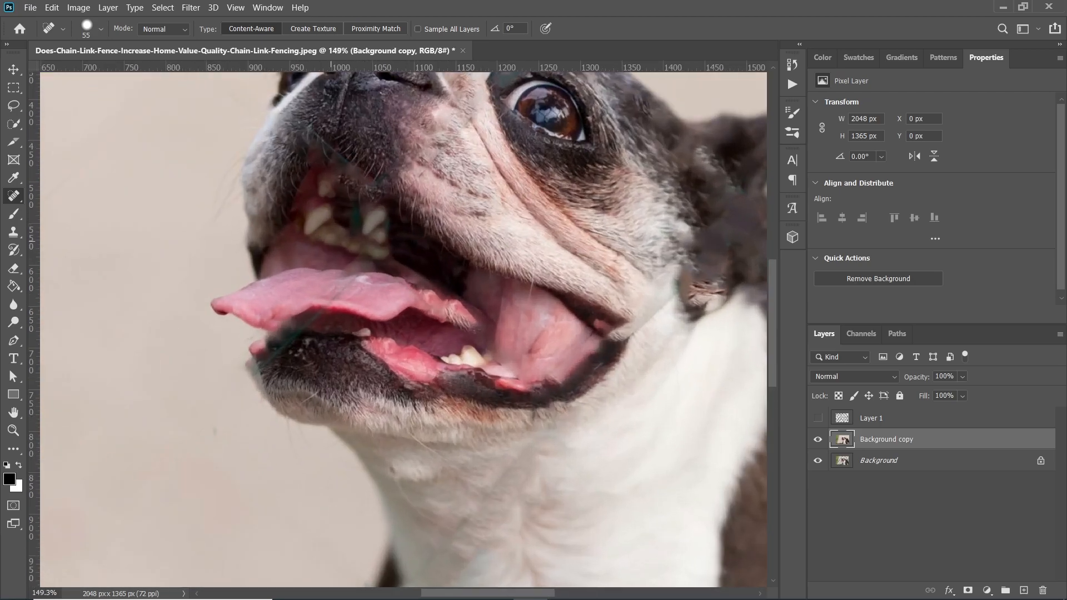
{"action": "left_click", "coordinate": [13, 232]}
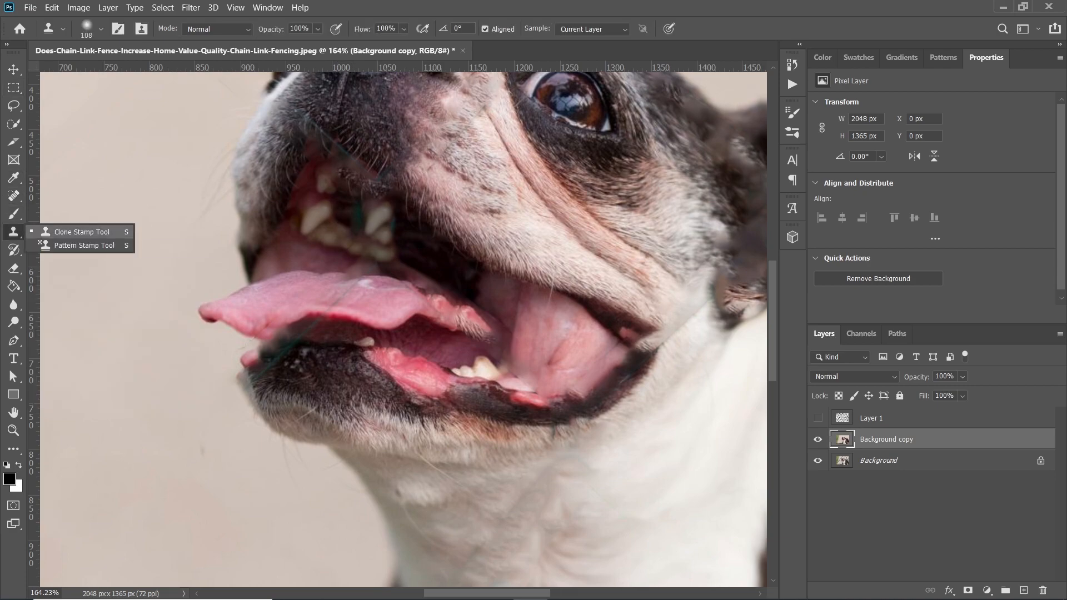
{"action": "left_click", "coordinate": [84, 232]}
{"action": "left_click_drag", "start_coordinate": [408, 234], "coordinate": [344, 234]}
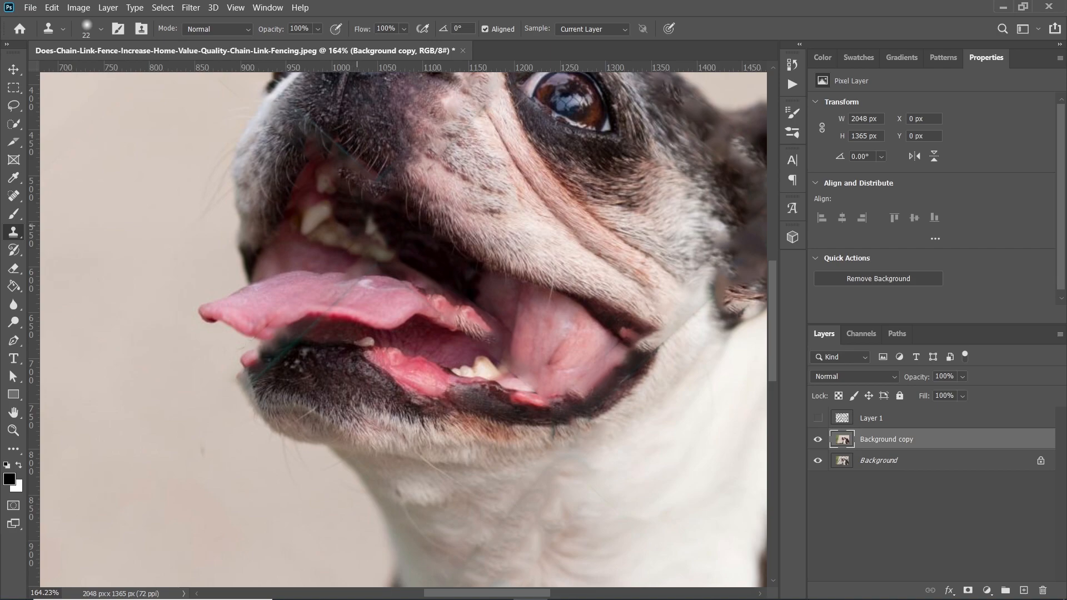
{"action": "left_click", "coordinate": [818, 438]}
{"action": "left_click", "coordinate": [818, 439]}
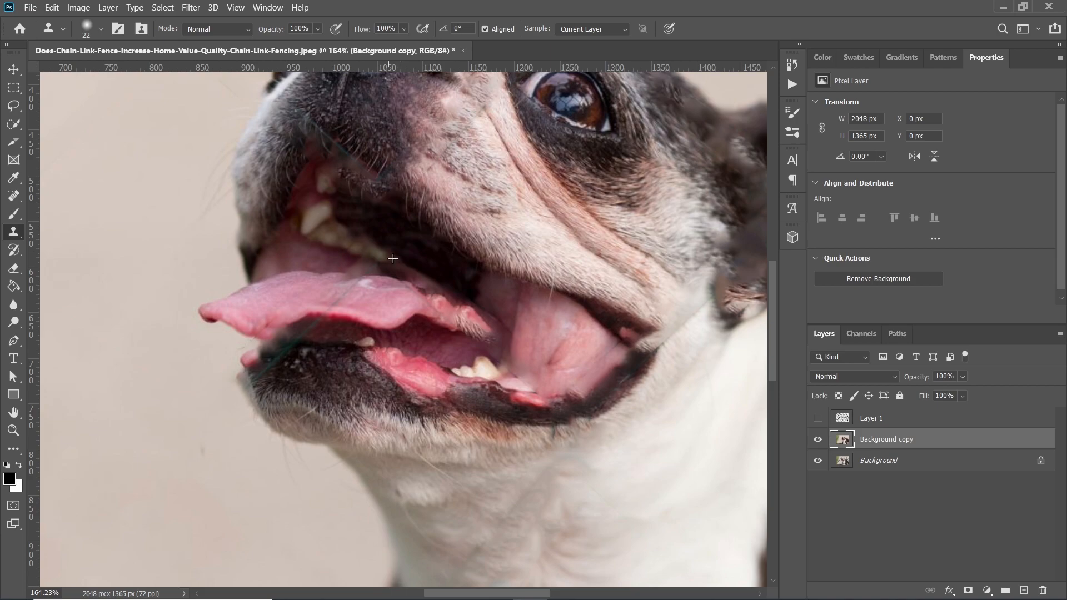
{"action": "scroll", "coordinate": [393, 259], "scroll_direction": "down", "scroll_amount": 2}
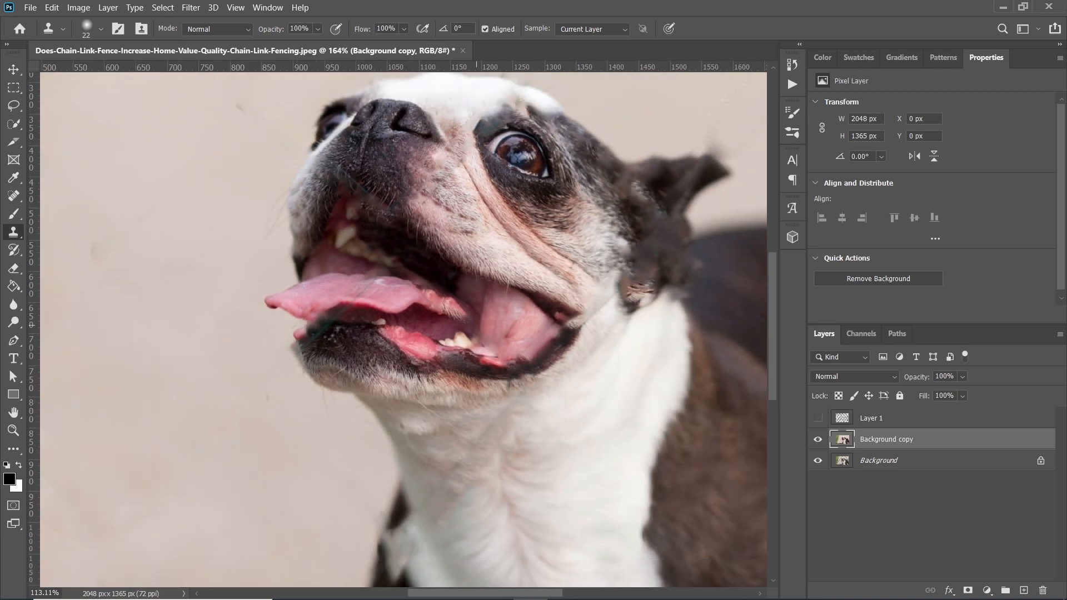
{"action": "scroll", "coordinate": [393, 258], "scroll_direction": "down", "scroll_amount": 5}
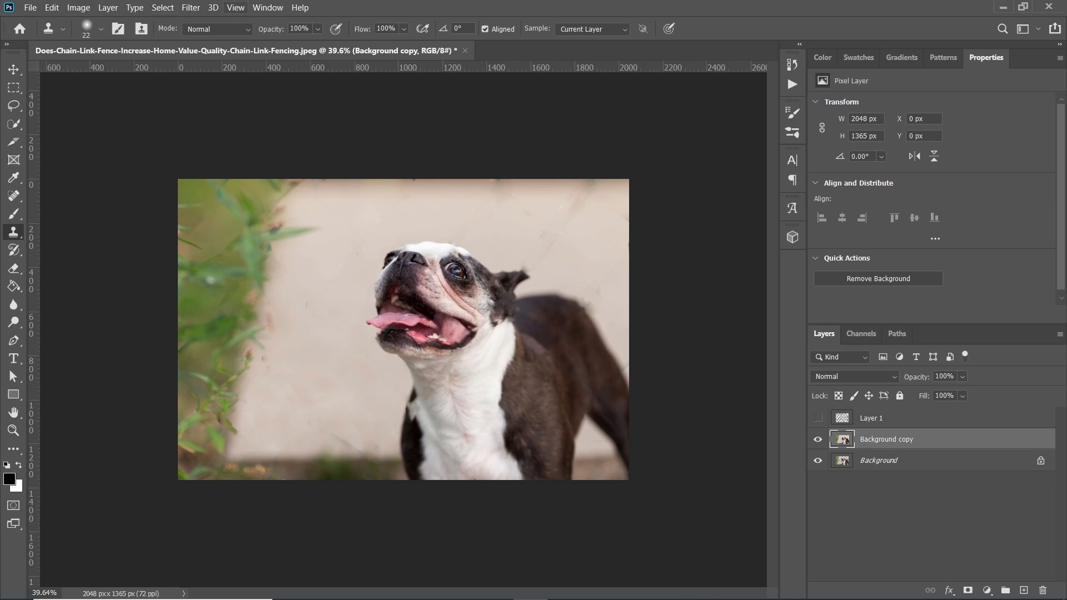
Step: Convert the Background copy layer to a smart object for smart filters
{"action": "left_click", "coordinate": [191, 7]}
{"action": "mouse_move", "coordinate": [190, 7]}
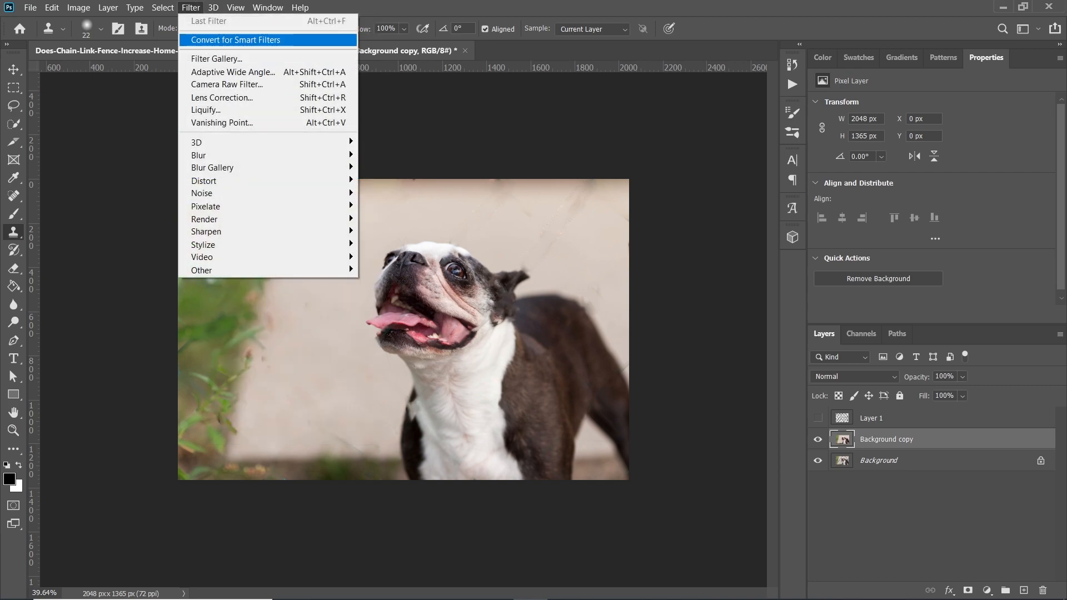
{"action": "left_click", "coordinate": [236, 39]}
{"action": "key", "text": "Return"}
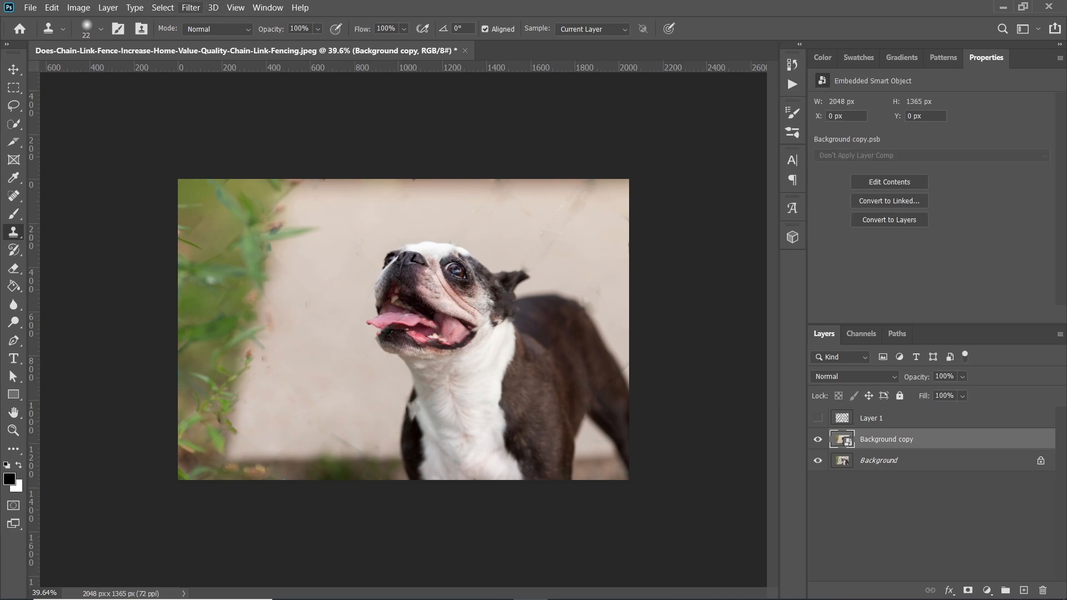
{"action": "left_click", "coordinate": [191, 7]}
{"action": "mouse_move", "coordinate": [198, 155]}
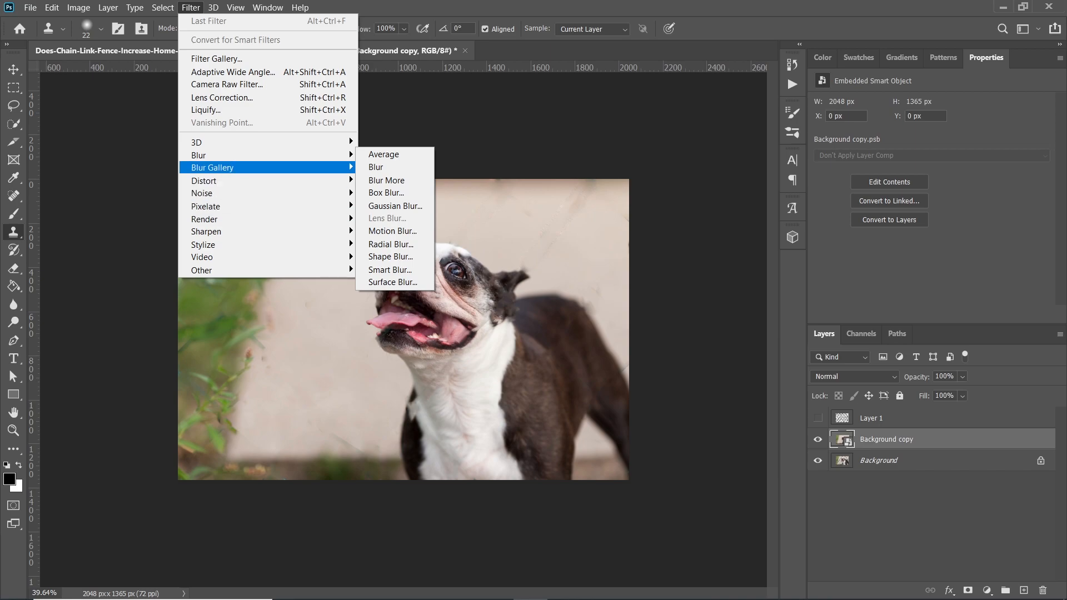
{"action": "mouse_move", "coordinate": [222, 167]}
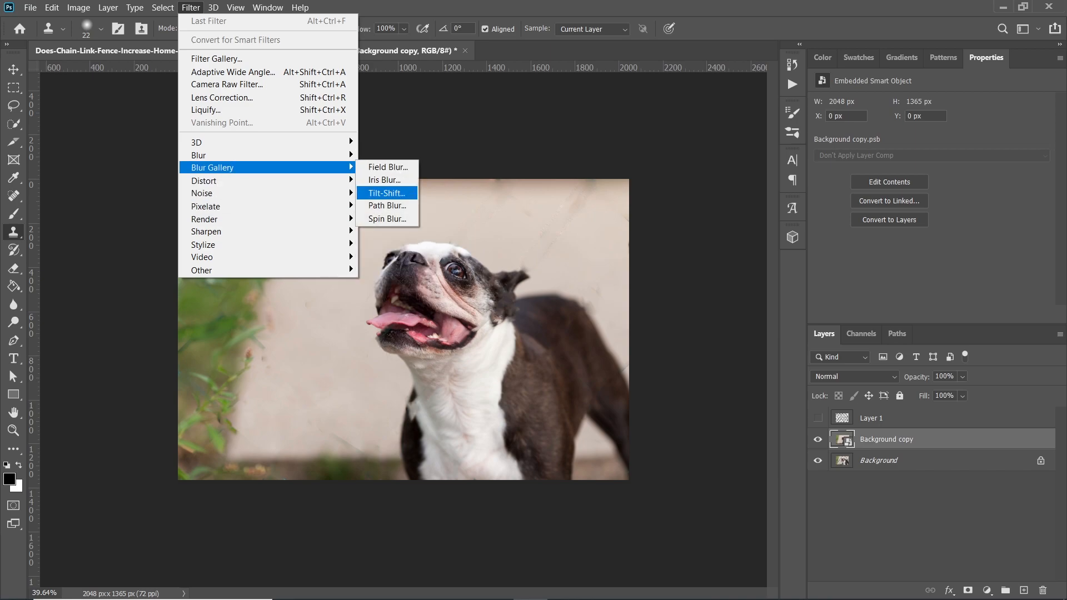
{"action": "left_click", "coordinate": [386, 193]}
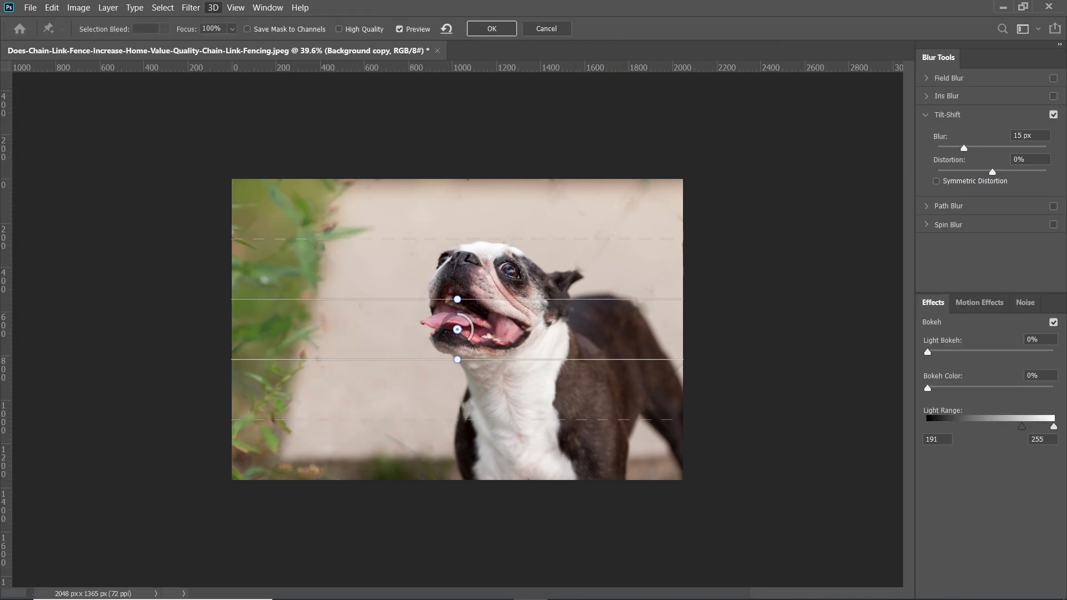
{"action": "left_click", "coordinate": [190, 7]}
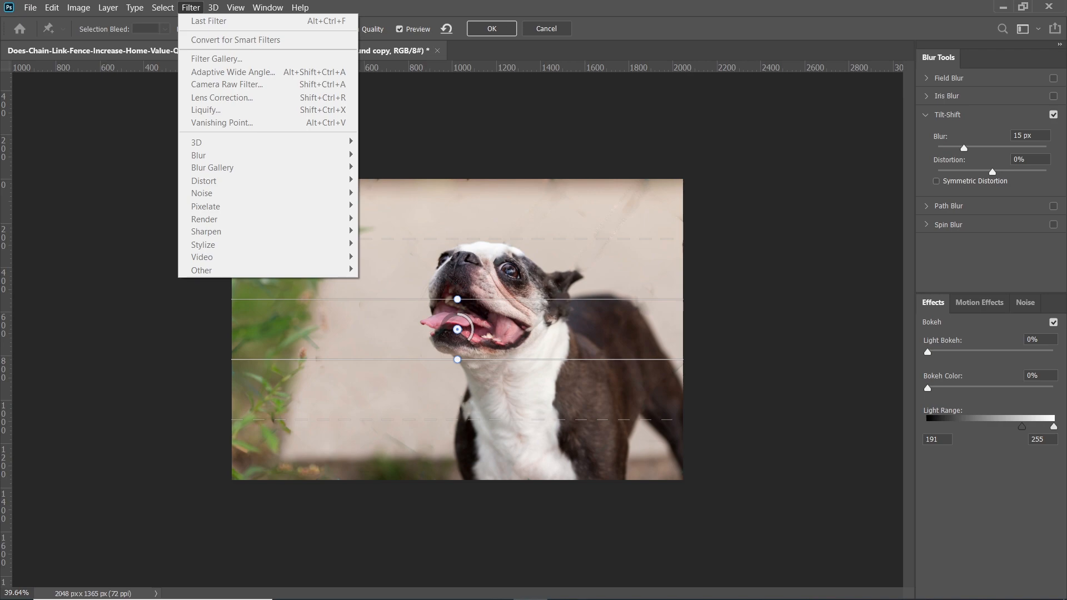
{"action": "left_click", "coordinate": [191, 8]}
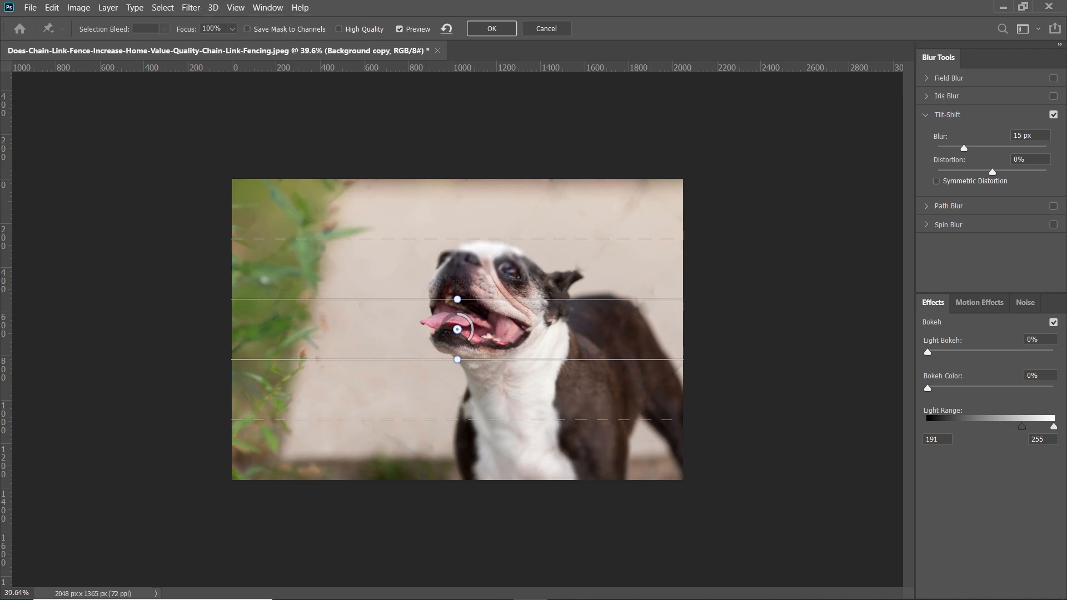
{"action": "left_click", "coordinate": [546, 28]}
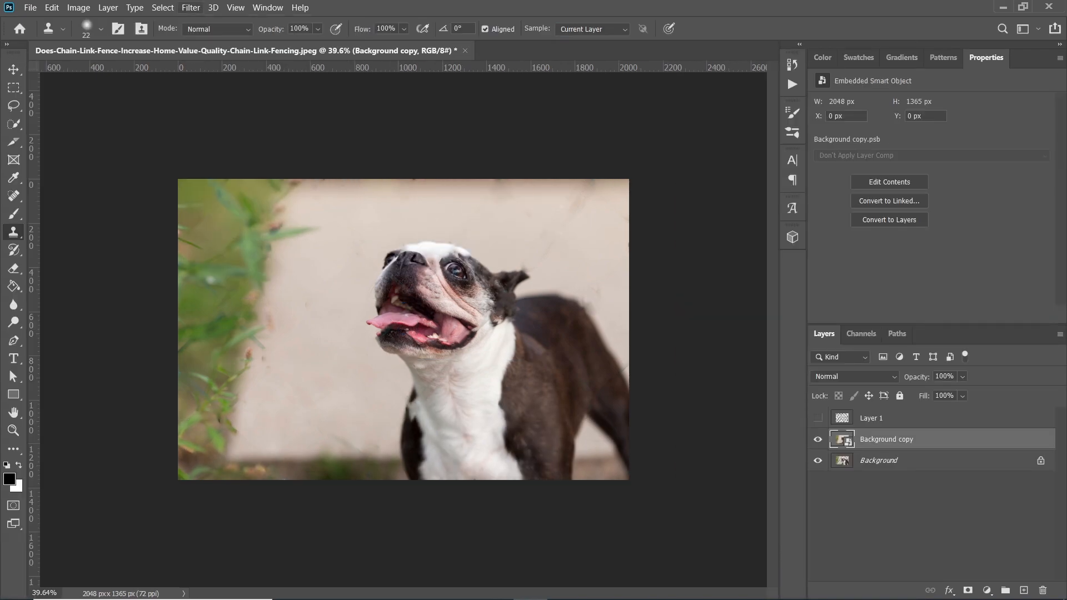
{"action": "left_click", "coordinate": [190, 8]}
{"action": "mouse_move", "coordinate": [267, 167]}
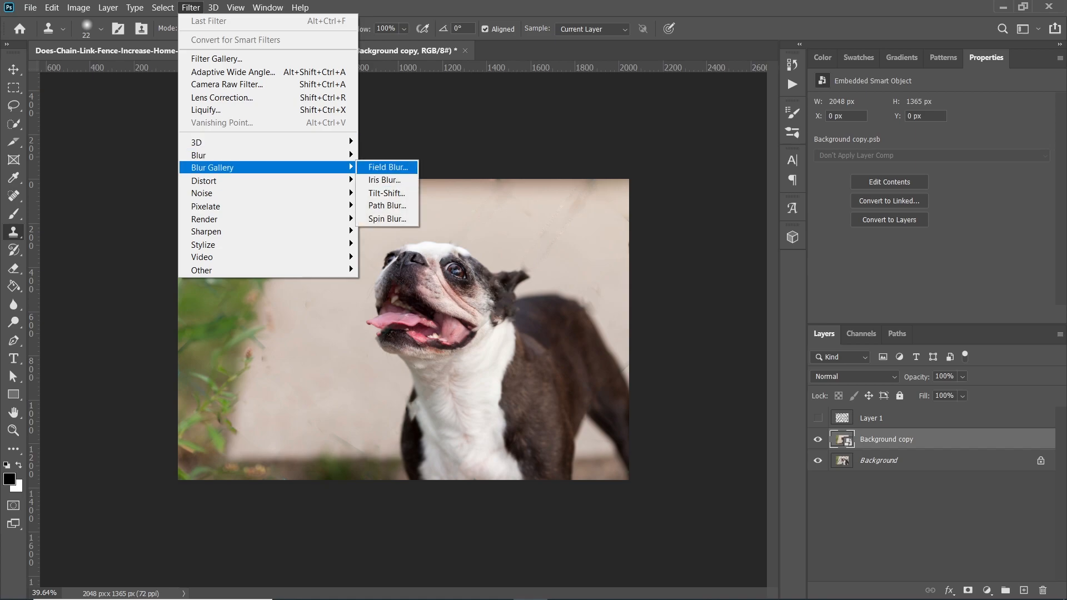
{"action": "left_click", "coordinate": [388, 167]}
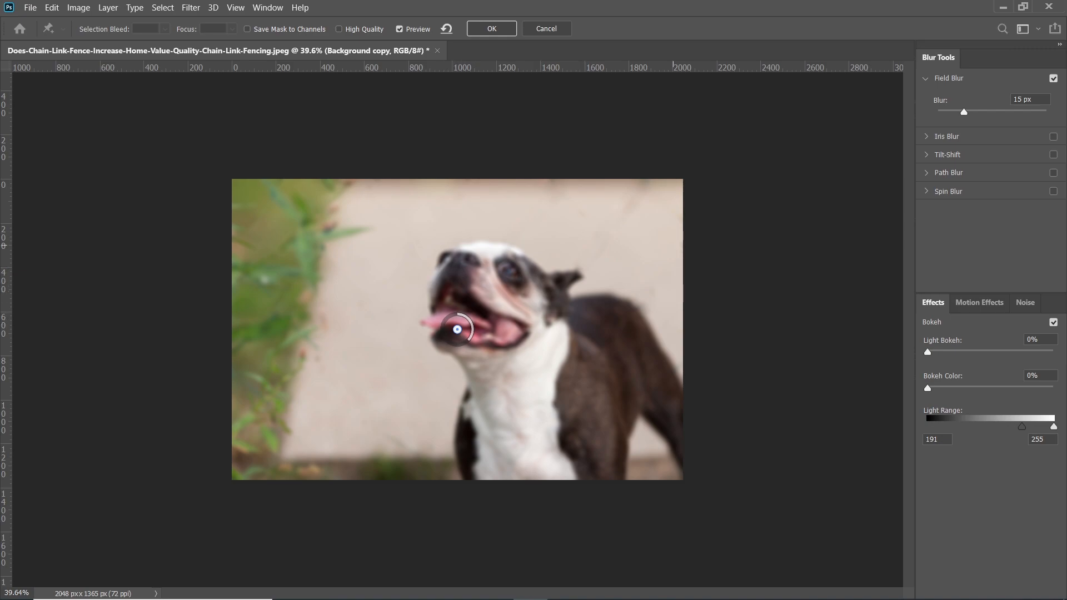
{"action": "key", "text": "Escape"}
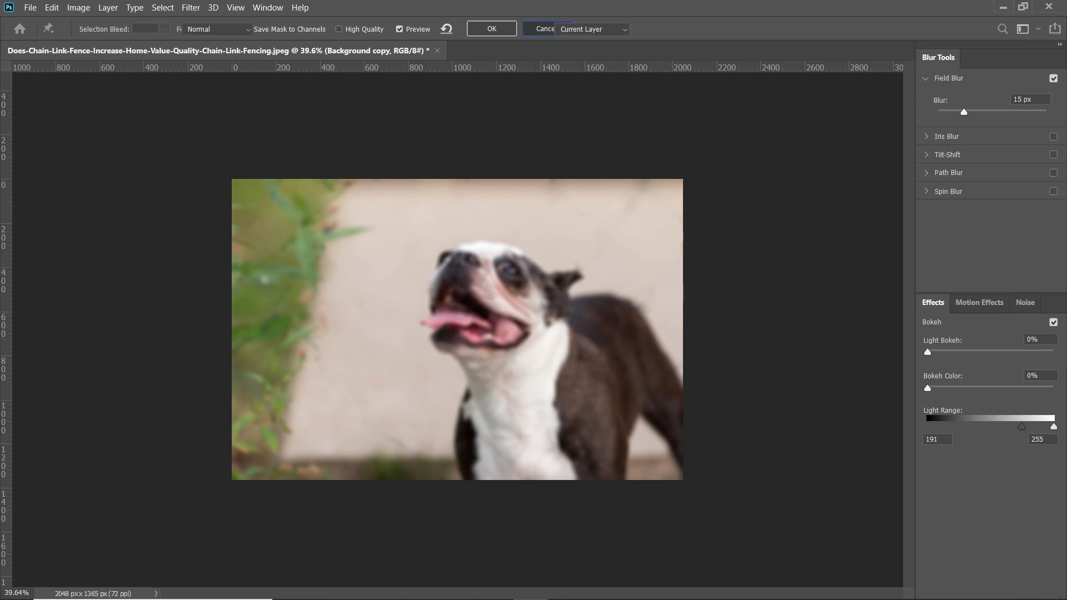
Step: Start a Tilt-Shift blur on the Background copy, centre it on the dog's snout and set the blur to 4 px
{"action": "left_click", "coordinate": [190, 7]}
{"action": "mouse_move", "coordinate": [222, 155]}
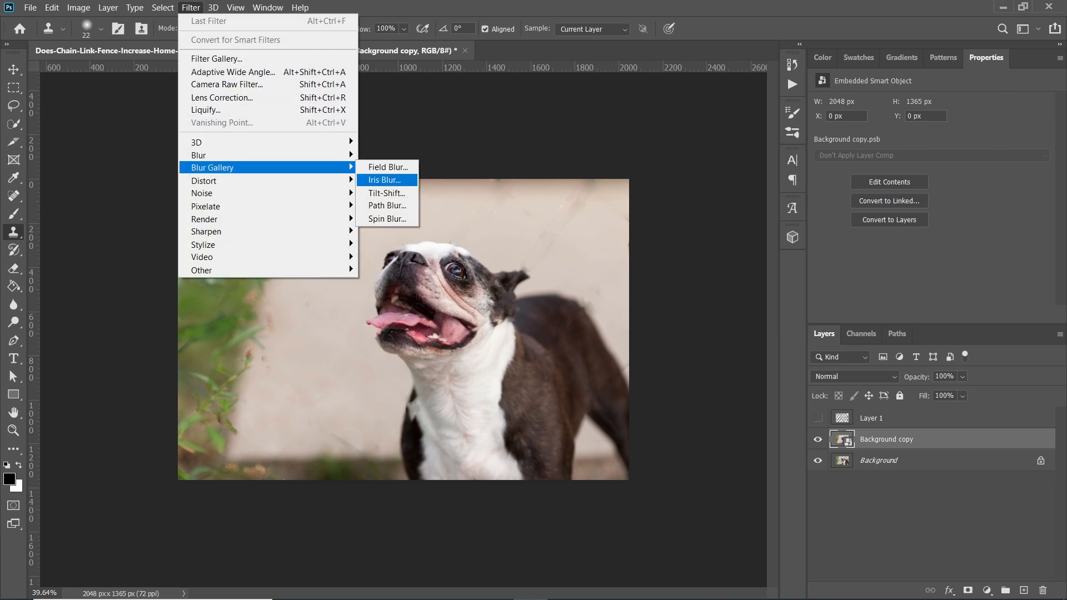
{"action": "left_click", "coordinate": [387, 193]}
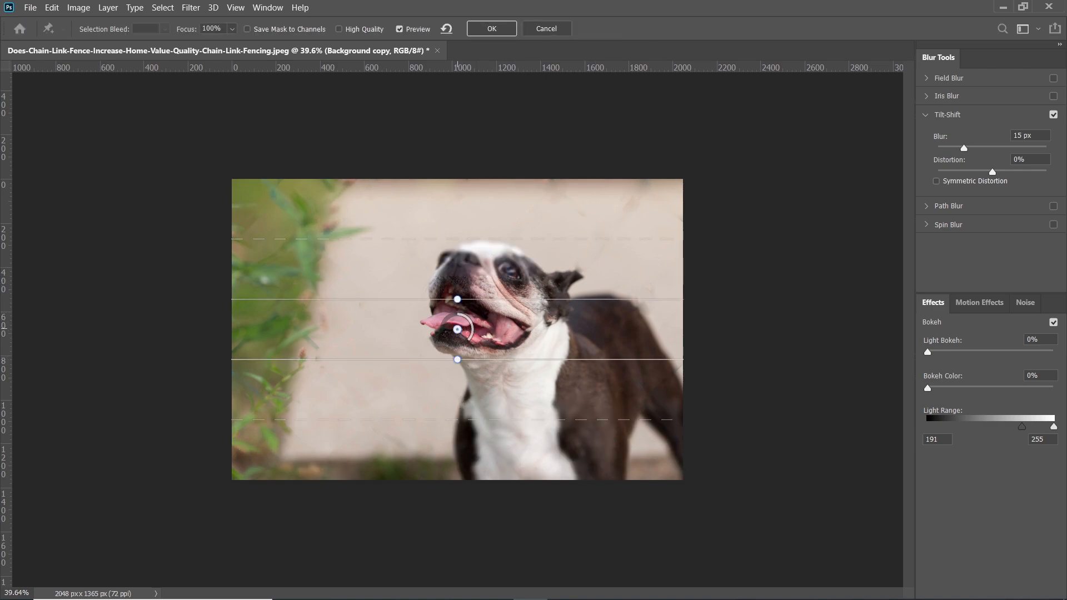
{"action": "left_click_drag", "start_coordinate": [458, 330], "coordinate": [467, 274]}
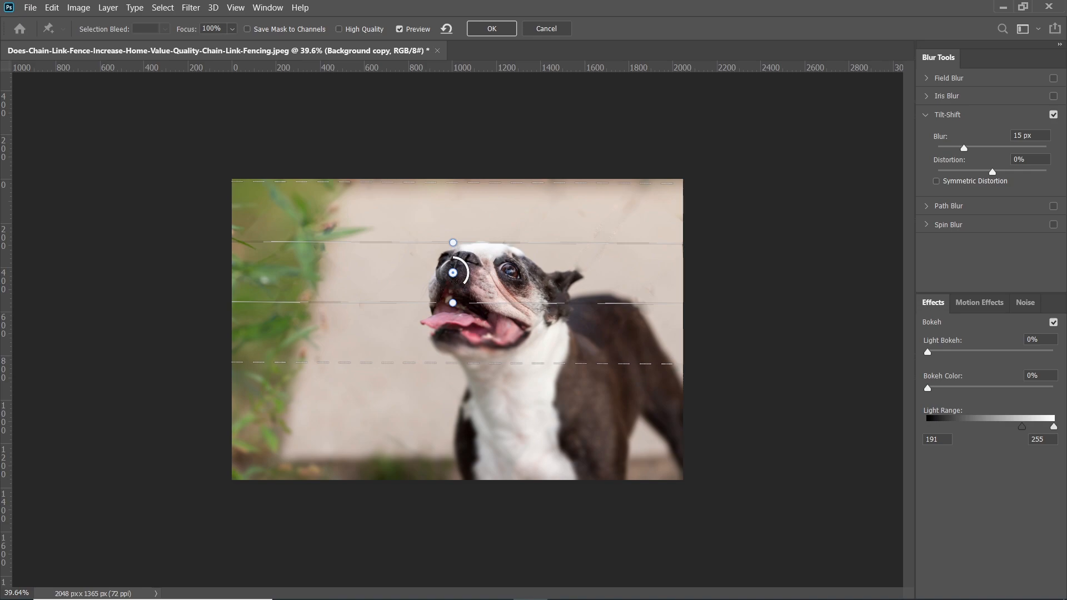
{"action": "left_click_drag", "start_coordinate": [963, 149], "coordinate": [946, 148]}
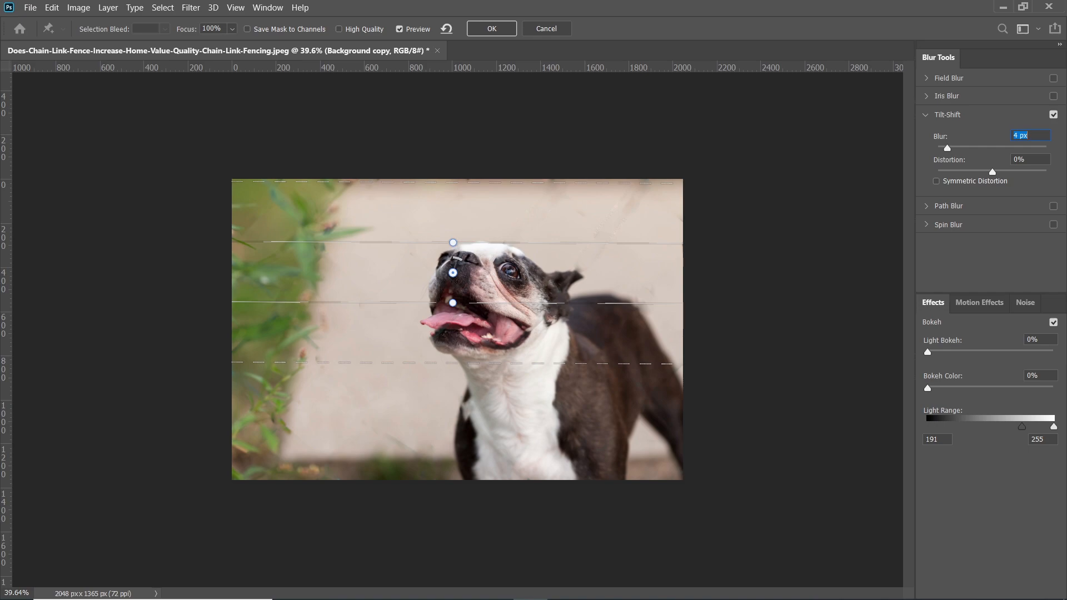
Step: Fit the Tilt-Shift focus lines between the top of the dog's head and its chin, and apply the blur
{"action": "left_click_drag", "start_coordinate": [453, 272], "coordinate": [478, 351]}
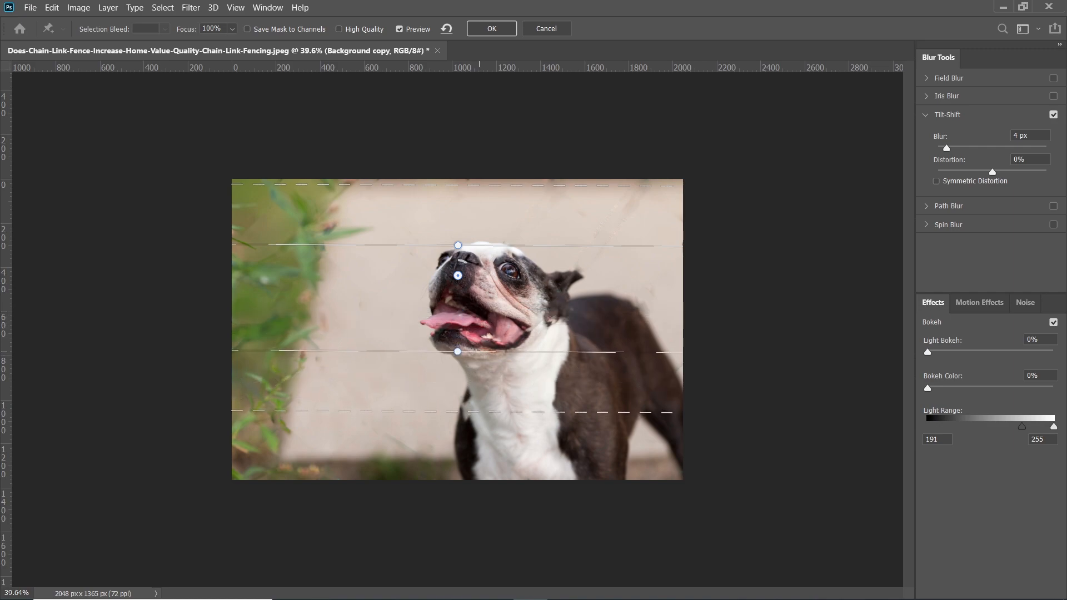
{"action": "left_click_drag", "start_coordinate": [481, 245], "coordinate": [481, 250]}
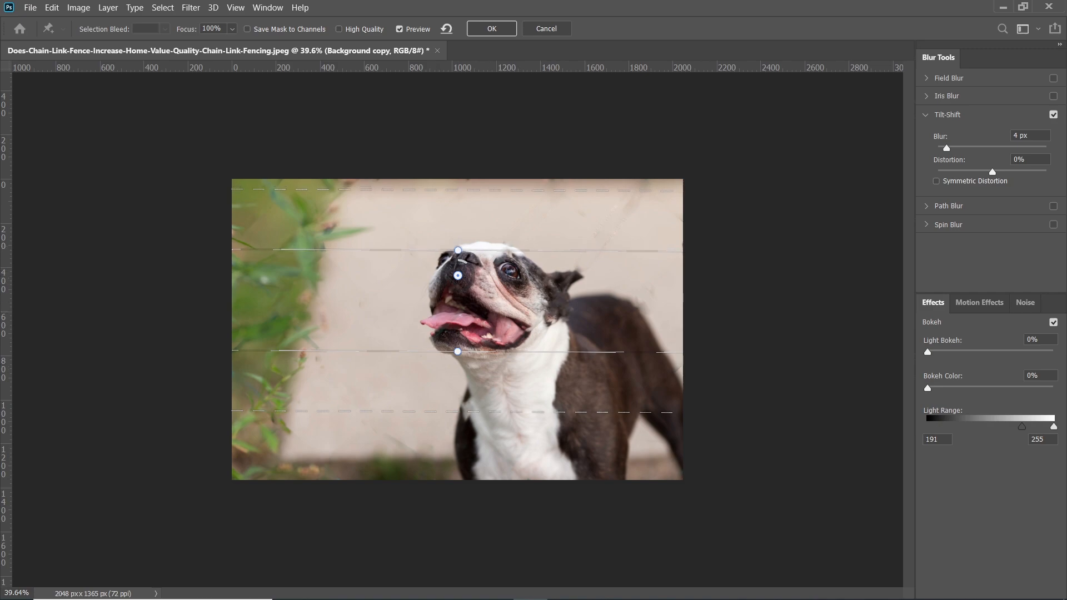
{"action": "left_click", "coordinate": [946, 148]}
{"action": "key", "text": "Return"}
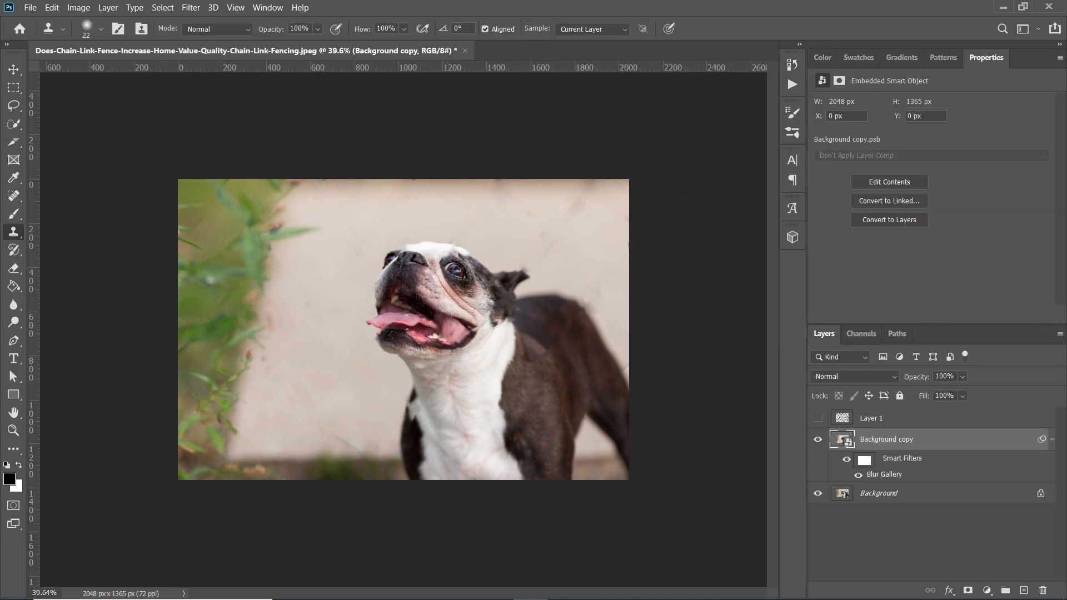
Step: Add a Hue/Saturation adjustment layer clipped to the Background copy
{"action": "left_click", "coordinate": [986, 589]}
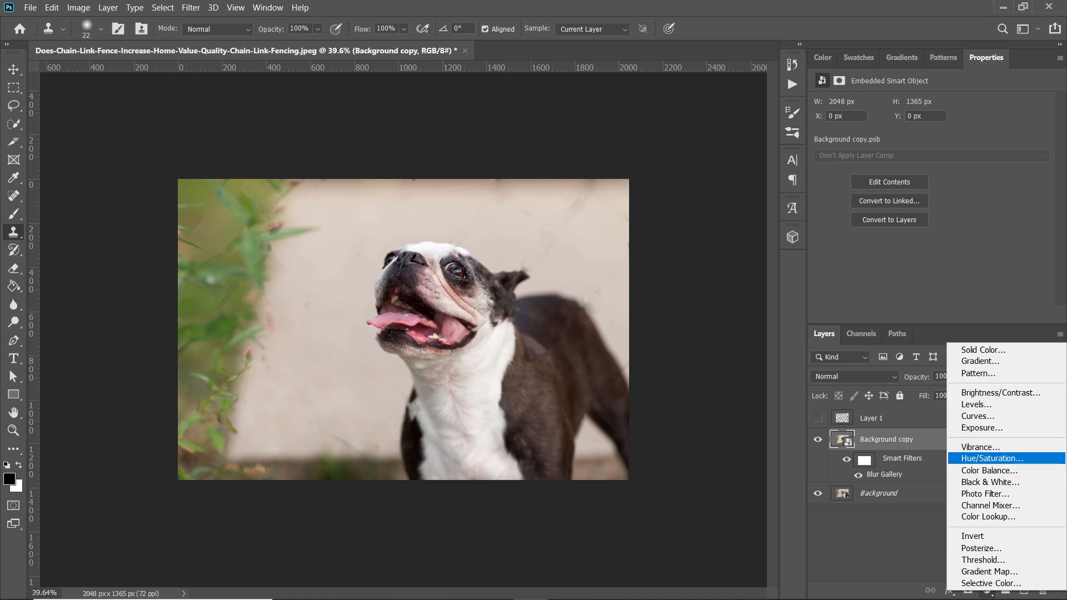
{"action": "left_click", "coordinate": [992, 458]}
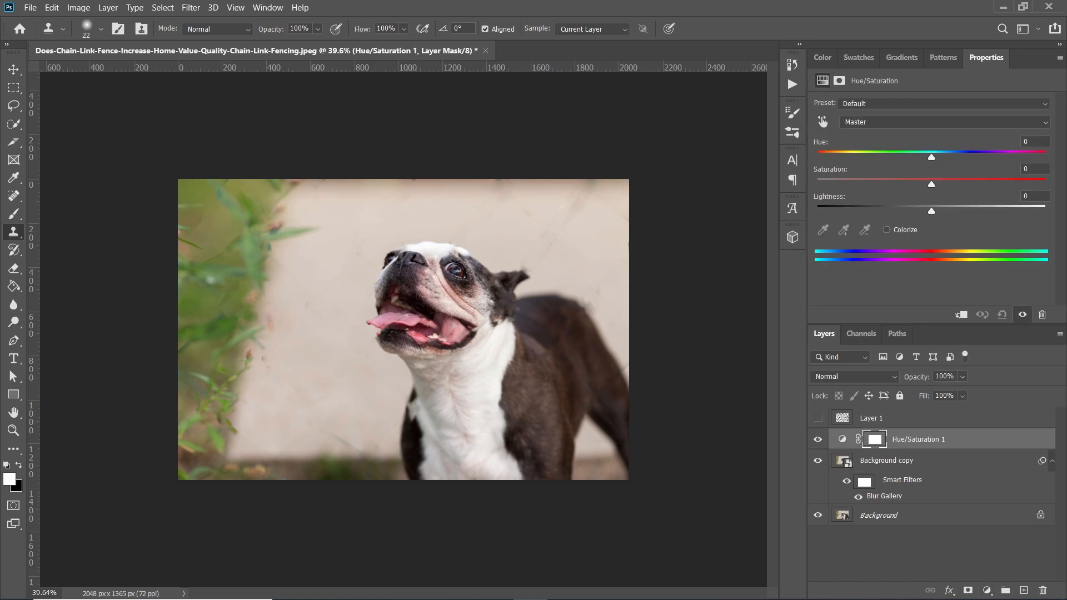
{"action": "left_click", "coordinate": [961, 314]}
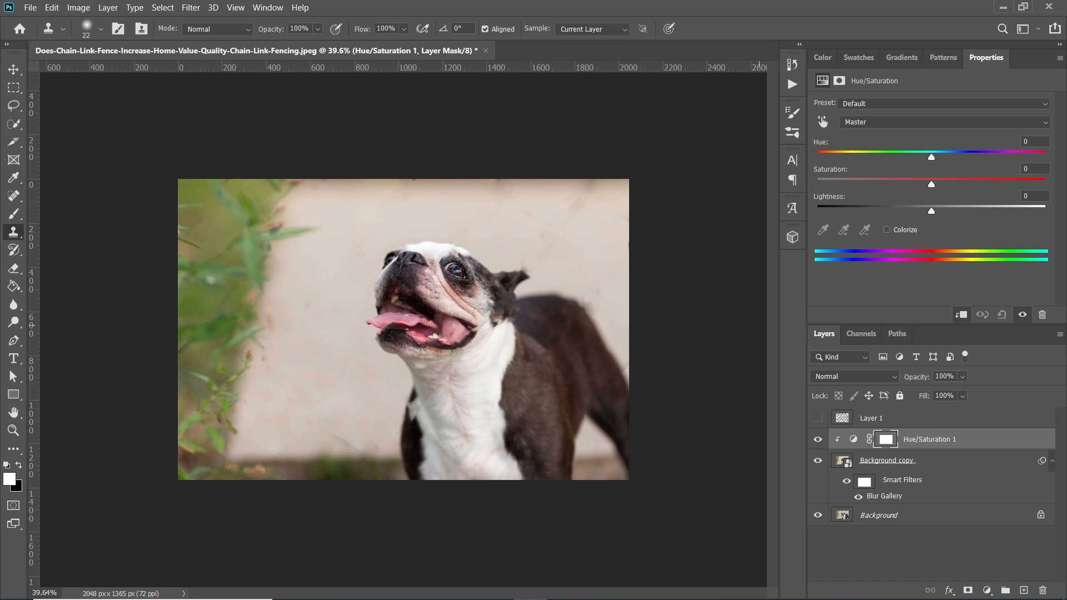
Step: Hide the original Background layer and set the adjustment's Hue to -2 and Saturation to +18
{"action": "left_click", "coordinate": [817, 515]}
{"action": "mouse_move", "coordinate": [931, 184]}
{"action": "left_mouse_down"}
{"action": "mouse_move", "coordinate": [990, 184]}
{"action": "mouse_move", "coordinate": [960, 184]}
{"action": "mouse_move", "coordinate": [928, 158]}
{"action": "mouse_move", "coordinate": [951, 184]}
{"action": "left_mouse_up"}
Step: Add a Curves adjustment layer above Hue/Saturation 1 and shape a gentle S-curve with raised highlights and lowered shadows
{"action": "left_click", "coordinate": [986, 590]}
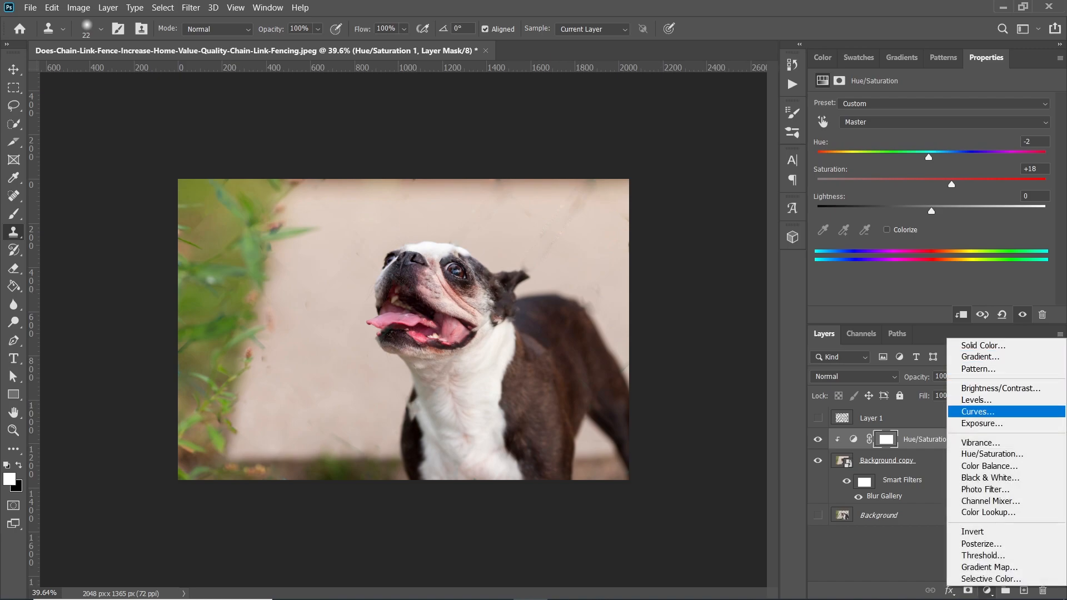
{"action": "left_click", "coordinate": [977, 411]}
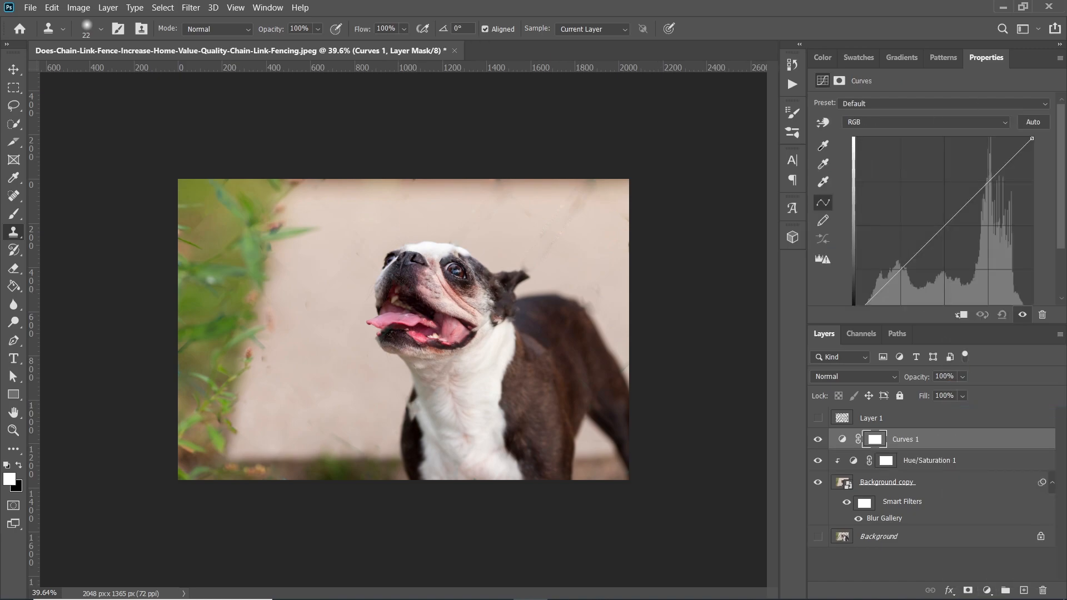
{"action": "left_click_drag", "start_coordinate": [994, 175], "coordinate": [1002, 159]}
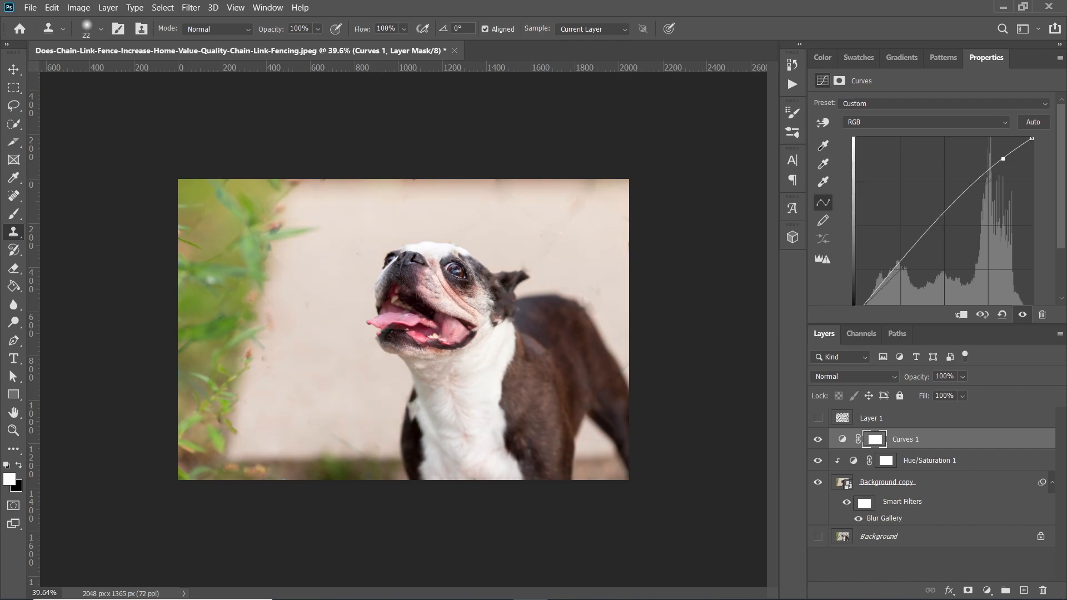
{"action": "left_click_drag", "start_coordinate": [1002, 159], "coordinate": [1003, 162]}
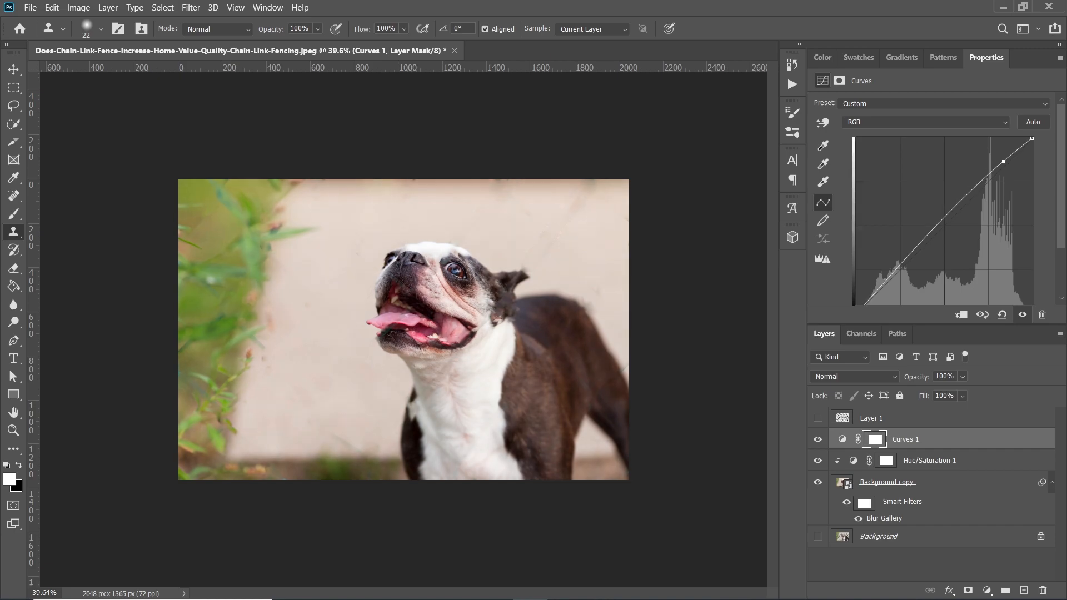
{"action": "left_click", "coordinate": [885, 285]}
{"action": "left_click_drag", "start_coordinate": [884, 284], "coordinate": [886, 289]}
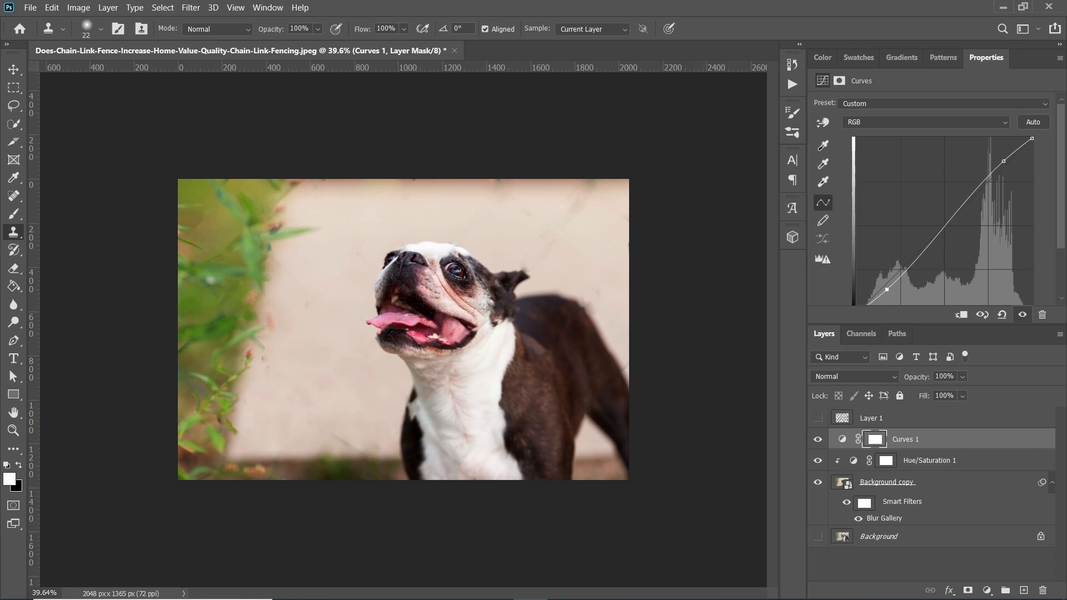
{"action": "left_click", "coordinate": [842, 439]}
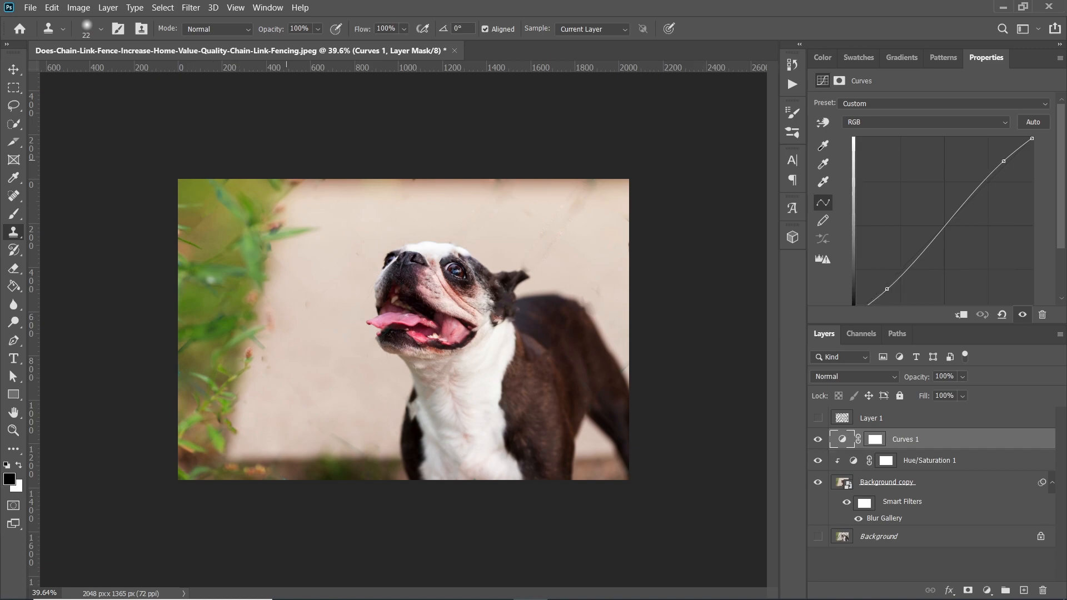
Step: Rasterize the Background copy layer for retouching with the Spot Healing Brush
{"action": "scroll", "coordinate": [403, 327], "scroll_direction": "up", "scroll_amount": 1}
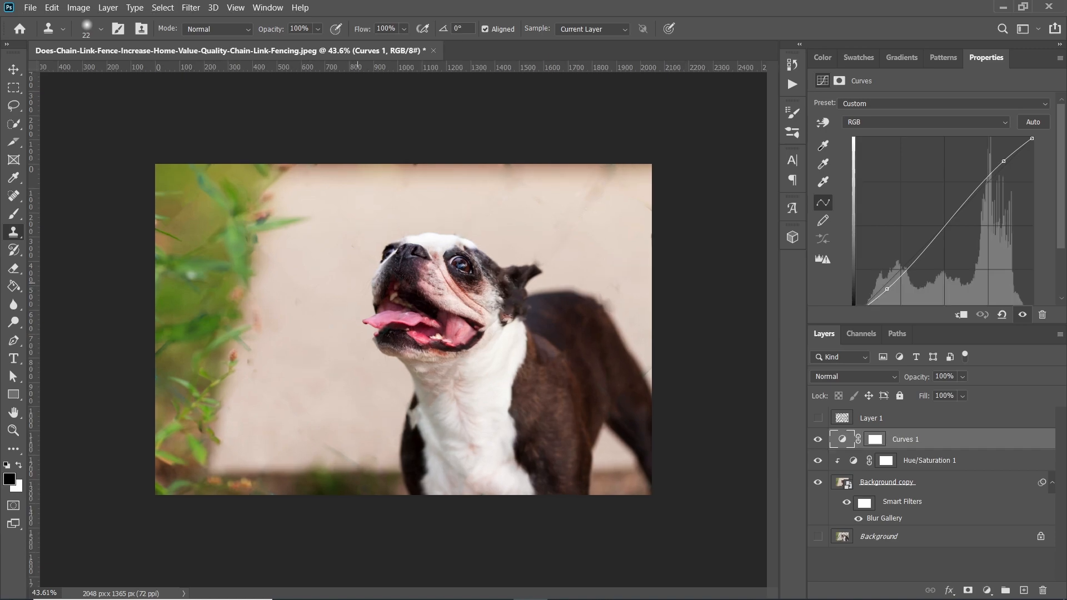
{"action": "scroll", "coordinate": [403, 329], "scroll_direction": "up", "scroll_amount": 1}
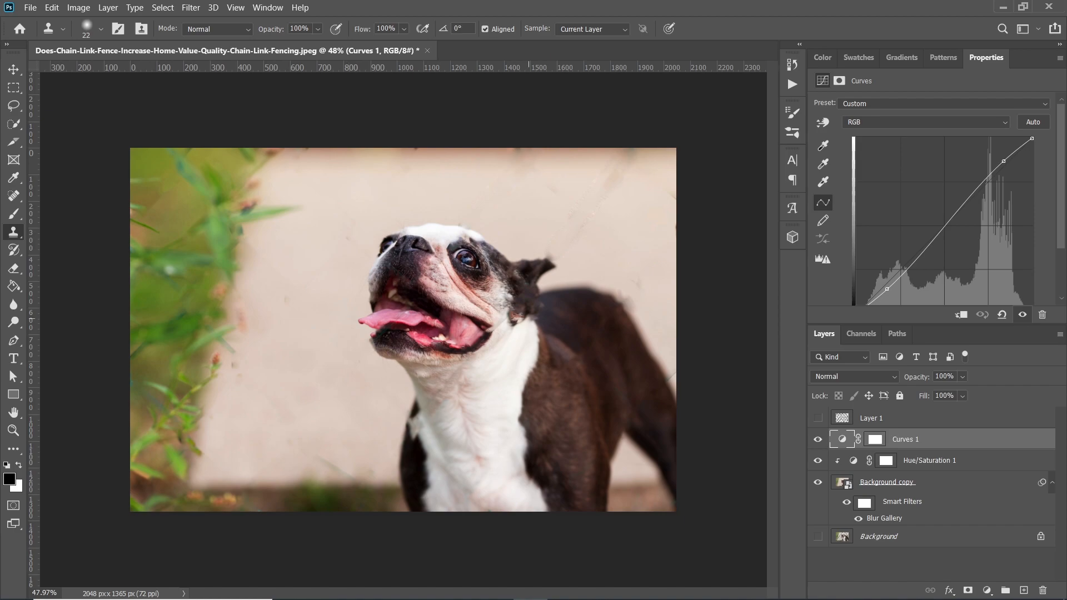
{"action": "scroll", "coordinate": [374, 337], "scroll_direction": "up", "scroll_amount": 7}
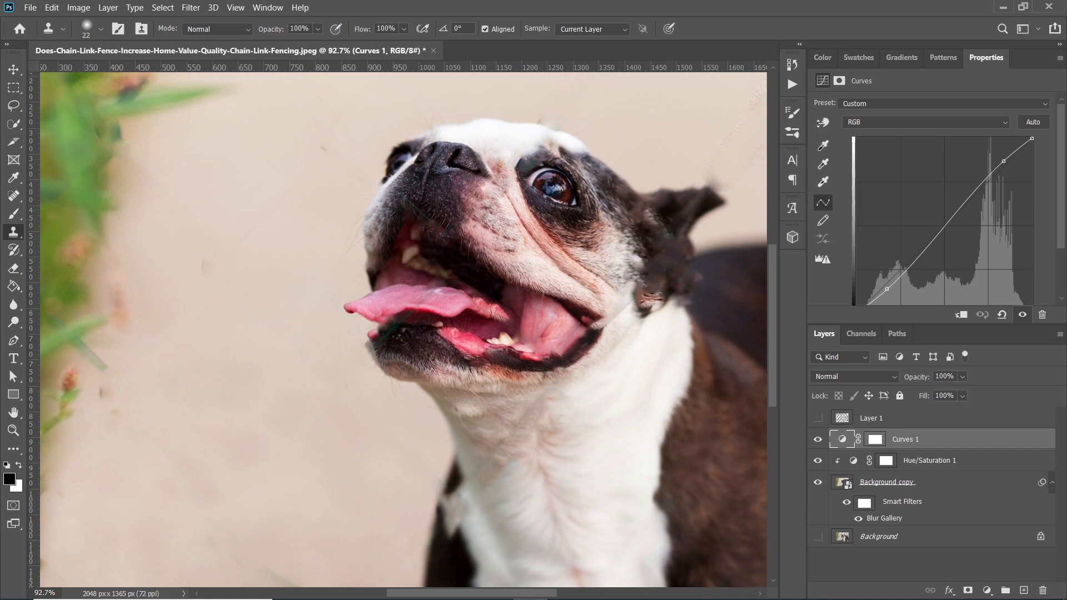
{"action": "left_click", "coordinate": [888, 482]}
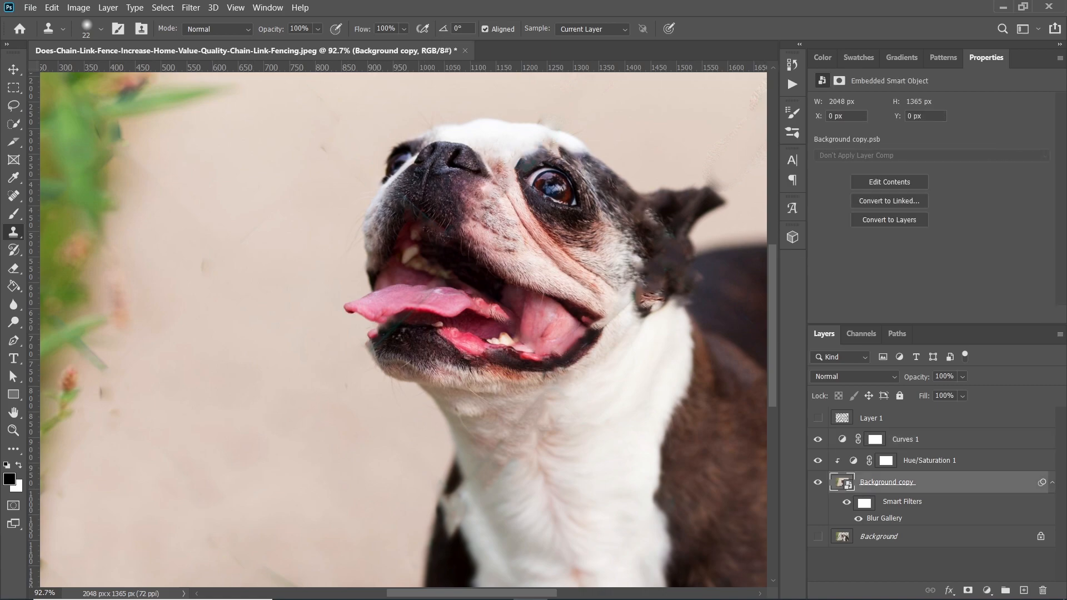
{"action": "left_click", "coordinate": [13, 196]}
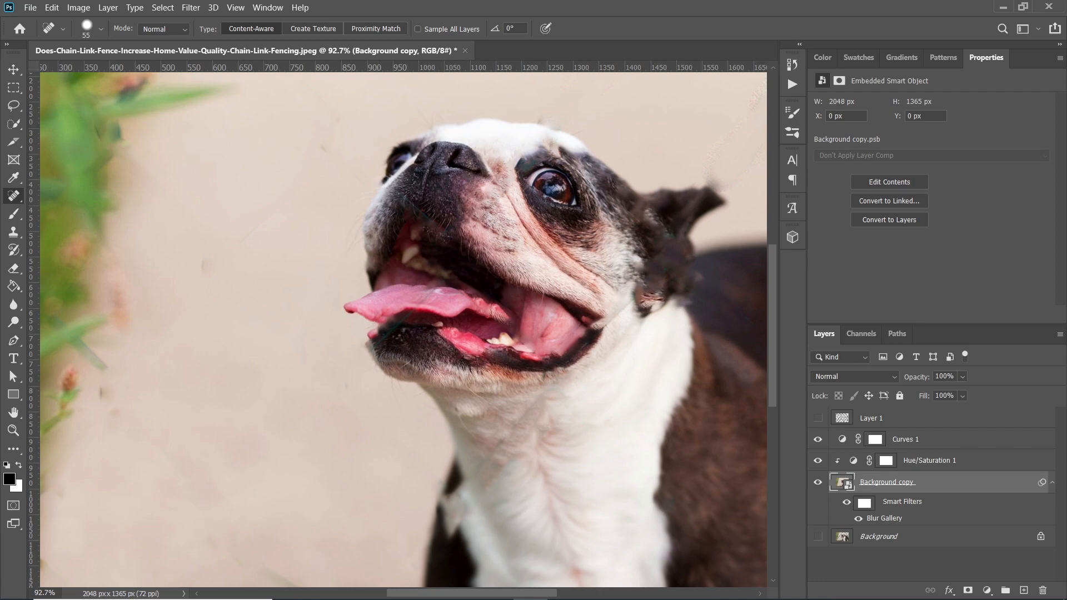
{"action": "right_click", "coordinate": [911, 481]}
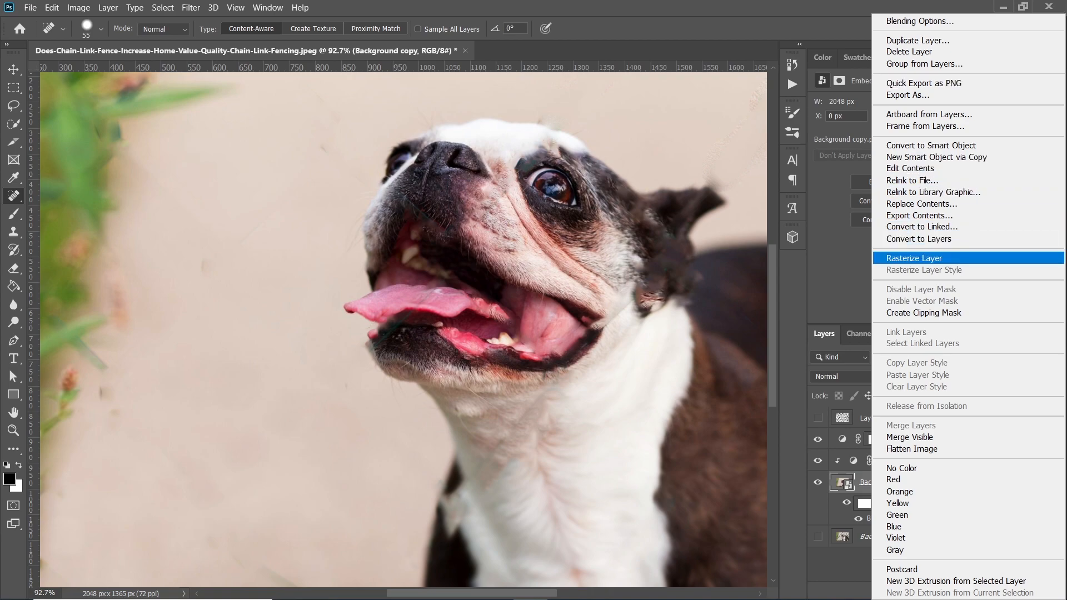
{"action": "left_click", "coordinate": [914, 258]}
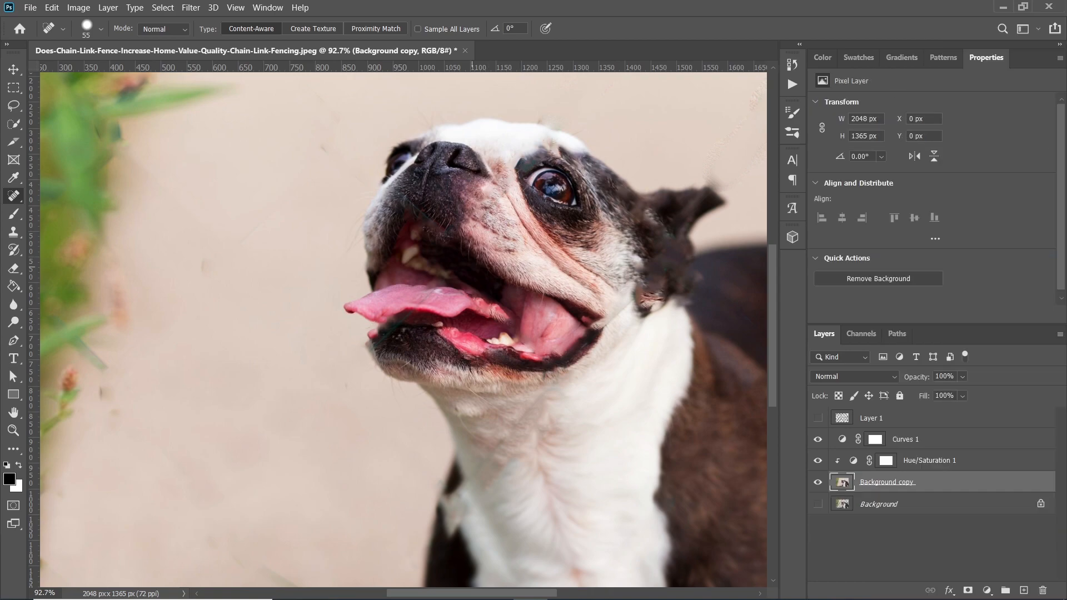
Step: Heal the leftover fence marks around the dog's tongue and lower lip, using a Spot Healing Brush of size 20
{"action": "left_click_drag", "start_coordinate": [405, 313], "coordinate": [389, 314]}
{"action": "right_click", "coordinate": [14, 196]}
{"action": "left_click", "coordinate": [91, 196]}
{"action": "left_click", "coordinate": [391, 328]}
{"action": "left_click_drag", "start_coordinate": [393, 326], "coordinate": [374, 346]}
{"action": "left_click", "coordinate": [367, 345]}
{"action": "left_click", "coordinate": [367, 346]}
Step: Heal the leftover fence line on the dog's jaw between the ear and the corner of the mouth
{"action": "scroll", "coordinate": [523, 141], "scroll_direction": "up", "scroll_amount": 2}
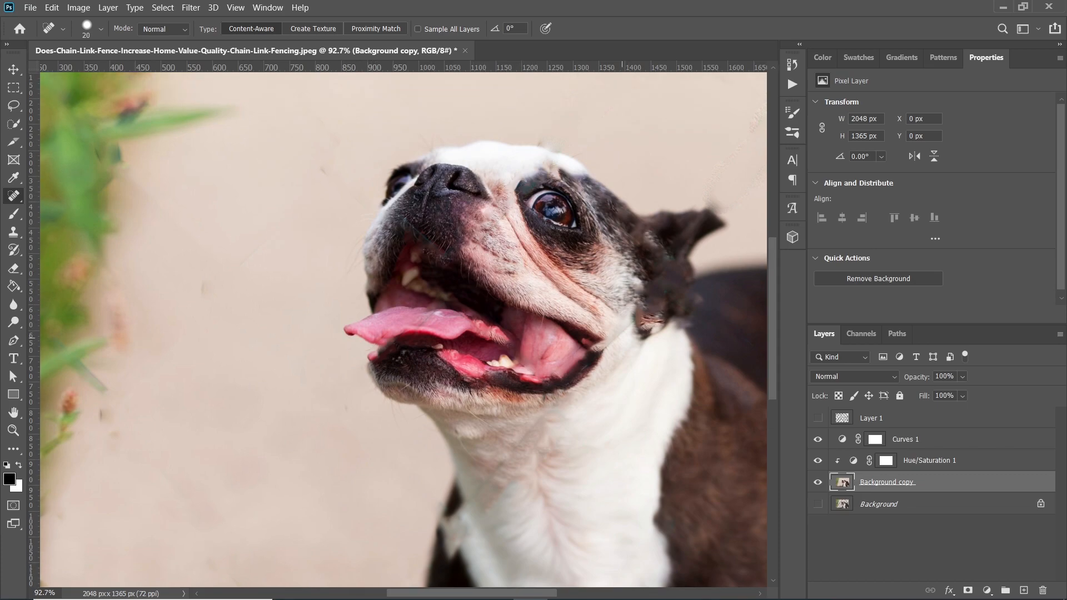
{"action": "left_click", "coordinate": [629, 321]}
{"action": "left_click", "coordinate": [607, 342], "text": "shift"}
{"action": "left_click", "coordinate": [596, 343], "text": "shift"}
{"action": "left_click", "coordinate": [597, 354]}
{"action": "left_click", "coordinate": [595, 348]}
Step: Heal the upper edge of the dog's ear with the Spot Healing Brush
{"action": "scroll", "coordinate": [595, 349], "scroll_direction": "down", "scroll_amount": 3}
{"action": "scroll", "coordinate": [402, 330], "scroll_direction": "down", "scroll_amount": 4}
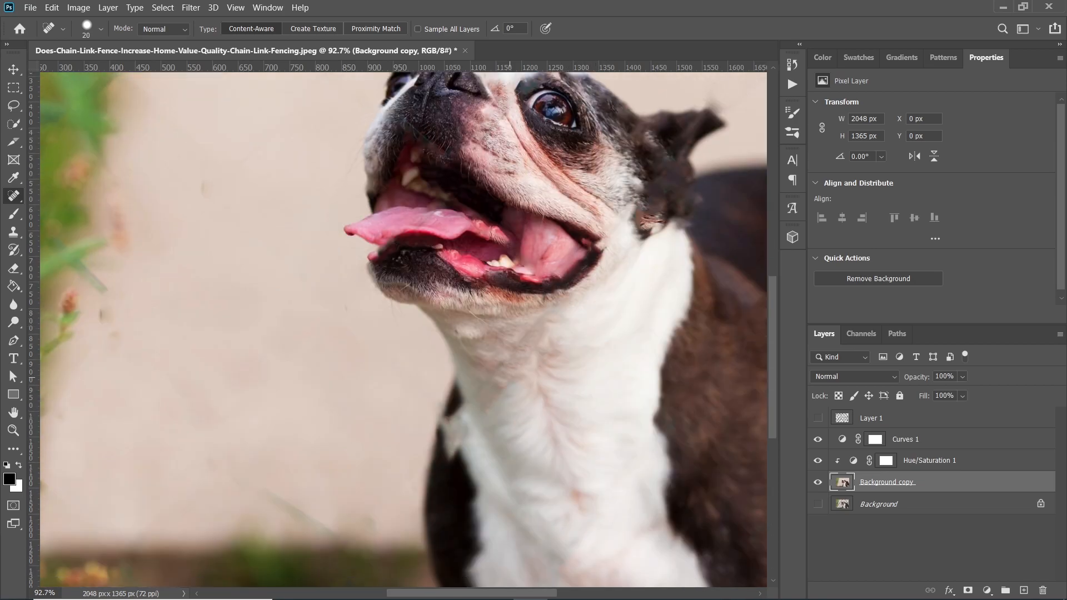
{"action": "scroll", "coordinate": [597, 454], "scroll_direction": "down", "scroll_amount": 3}
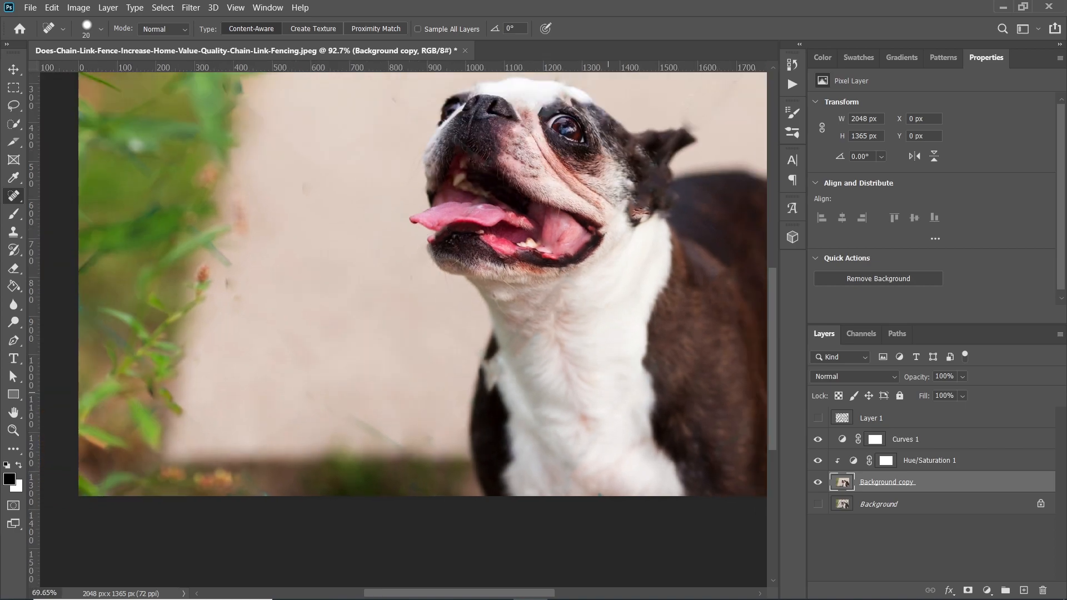
{"action": "left_click_drag", "start_coordinate": [631, 313], "coordinate": [584, 424]}
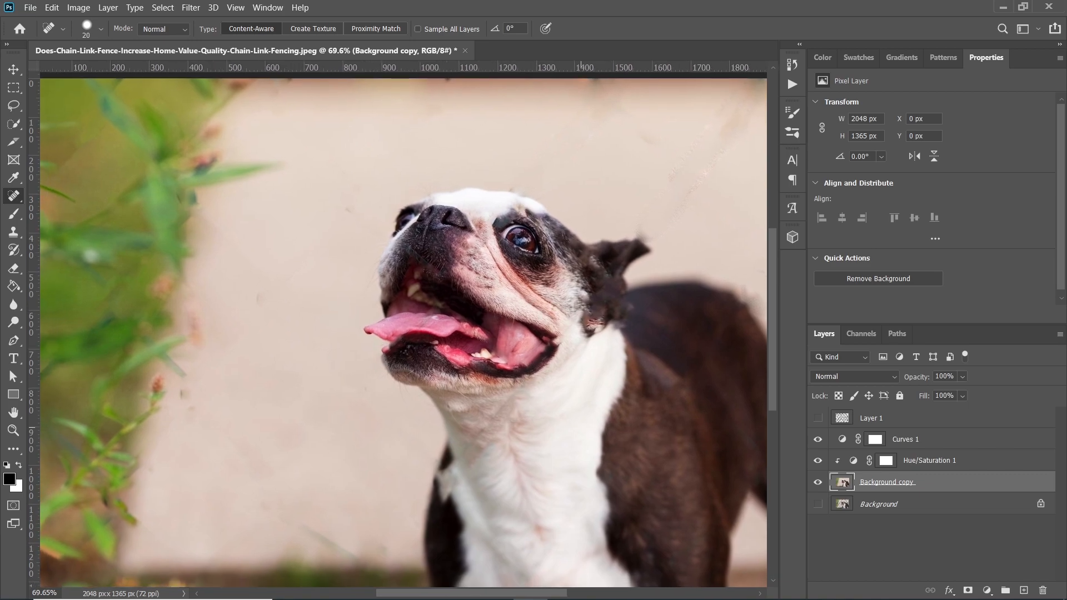
{"action": "left_click_drag", "start_coordinate": [631, 232], "coordinate": [656, 243]}
{"action": "scroll", "coordinate": [336, 301], "scroll_direction": "down", "scroll_amount": 3}
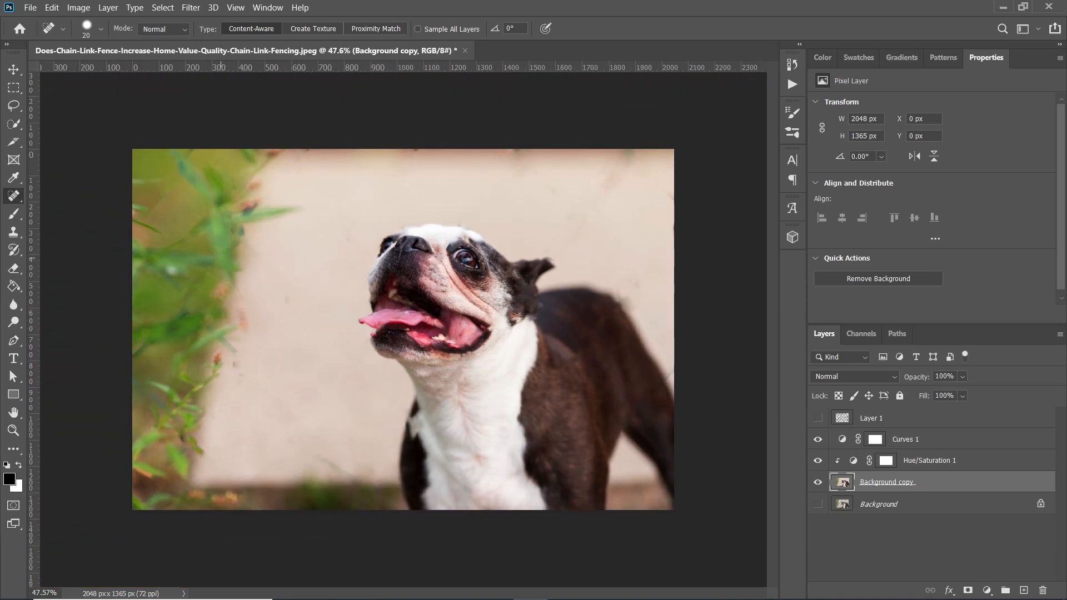
Step: Add a Selective Color adjustment layer above Curves 1 and set the Magenta of the Greens to +40%
{"action": "left_click", "coordinate": [875, 439]}
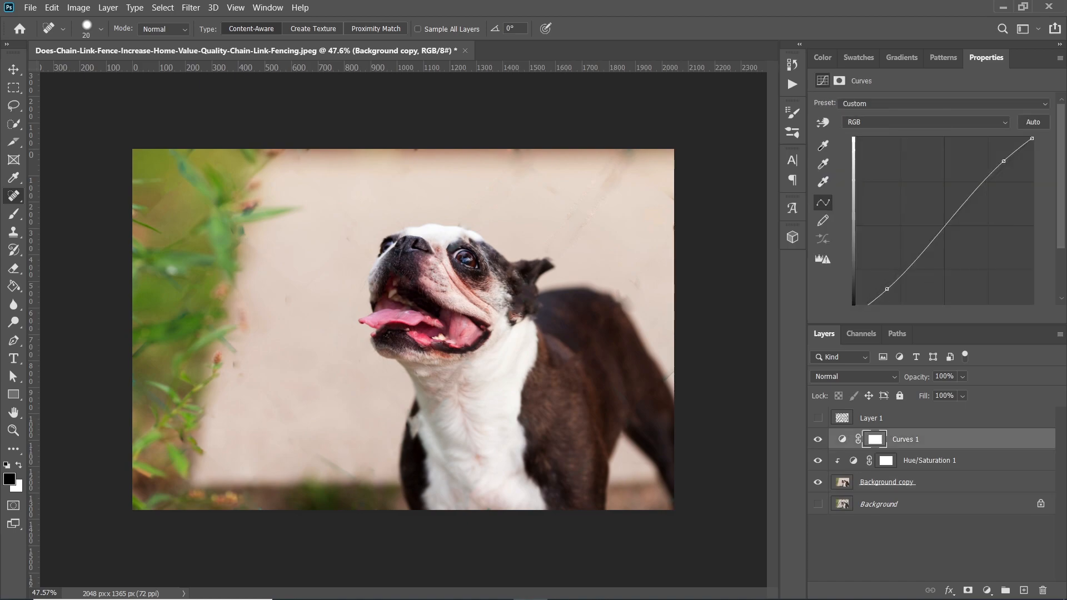
{"action": "left_click", "coordinate": [987, 590]}
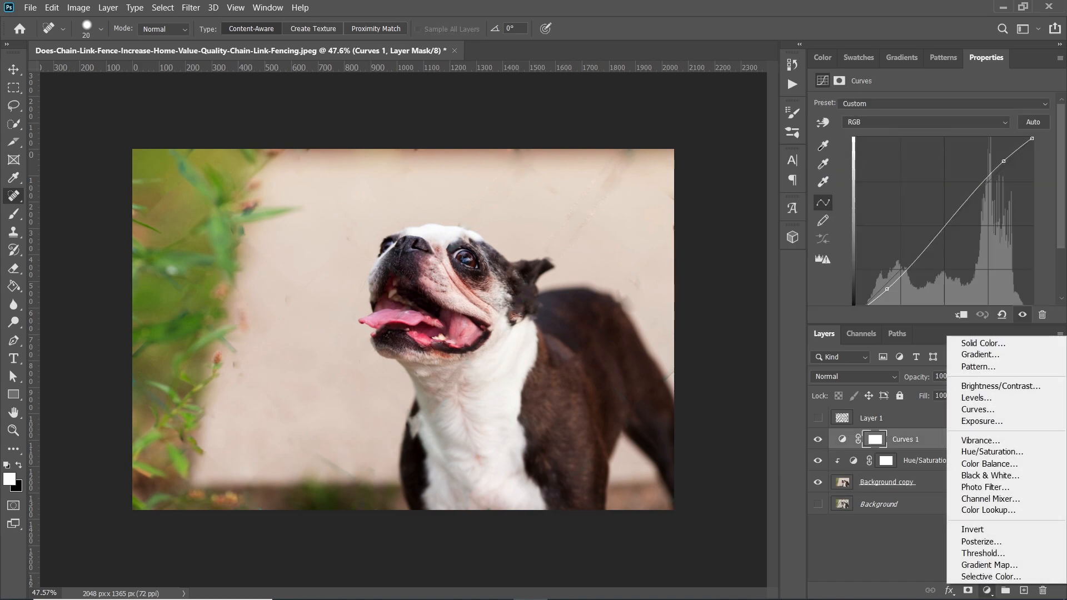
{"action": "left_click", "coordinate": [990, 576]}
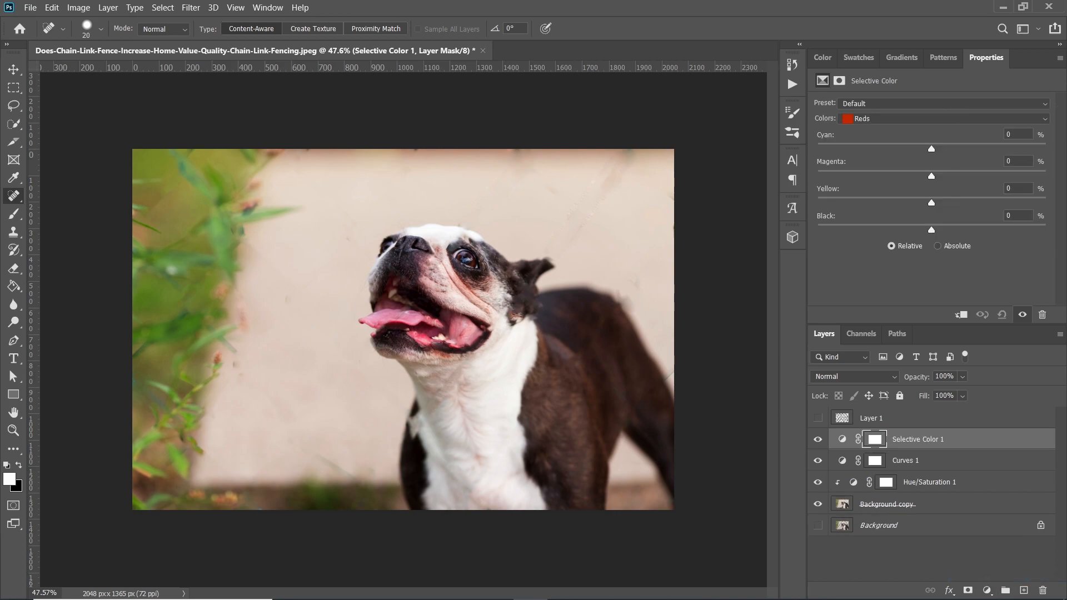
{"action": "left_click", "coordinate": [943, 118]}
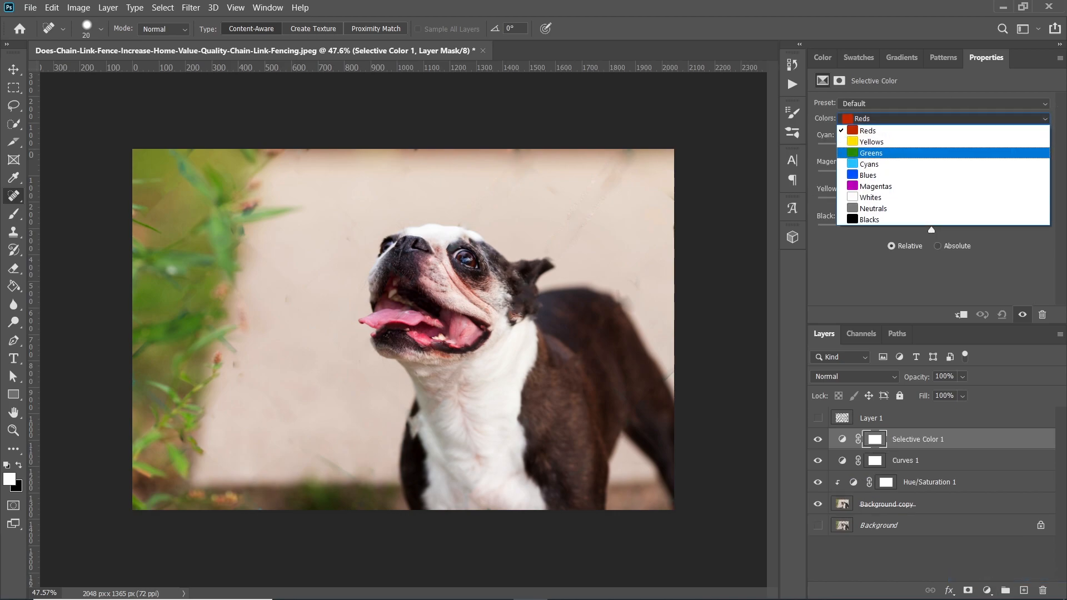
{"action": "left_click", "coordinate": [943, 152]}
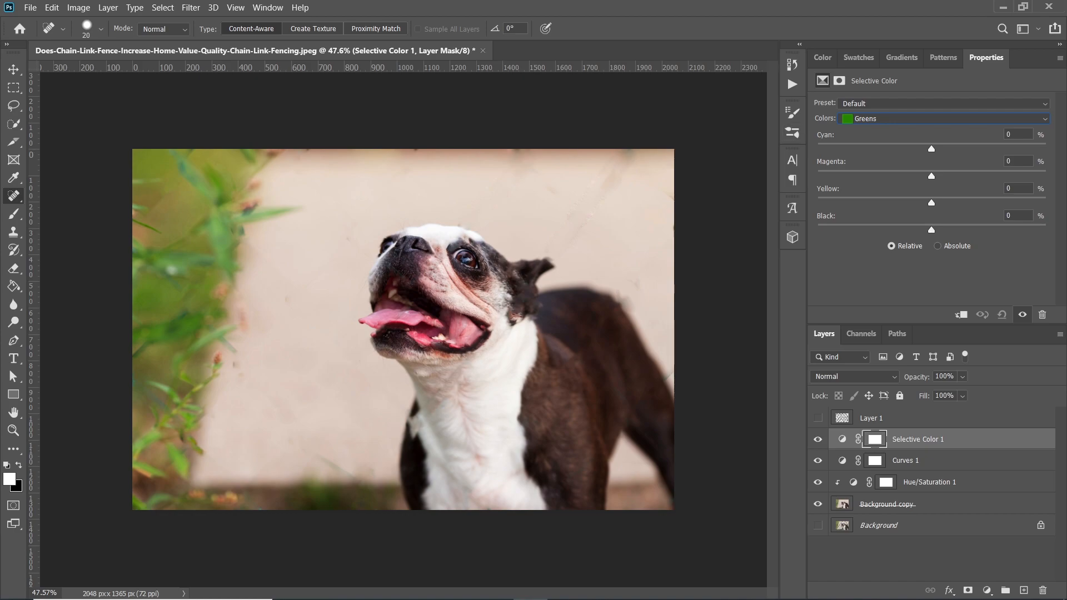
{"action": "left_click_drag", "start_coordinate": [931, 177], "coordinate": [818, 176]}
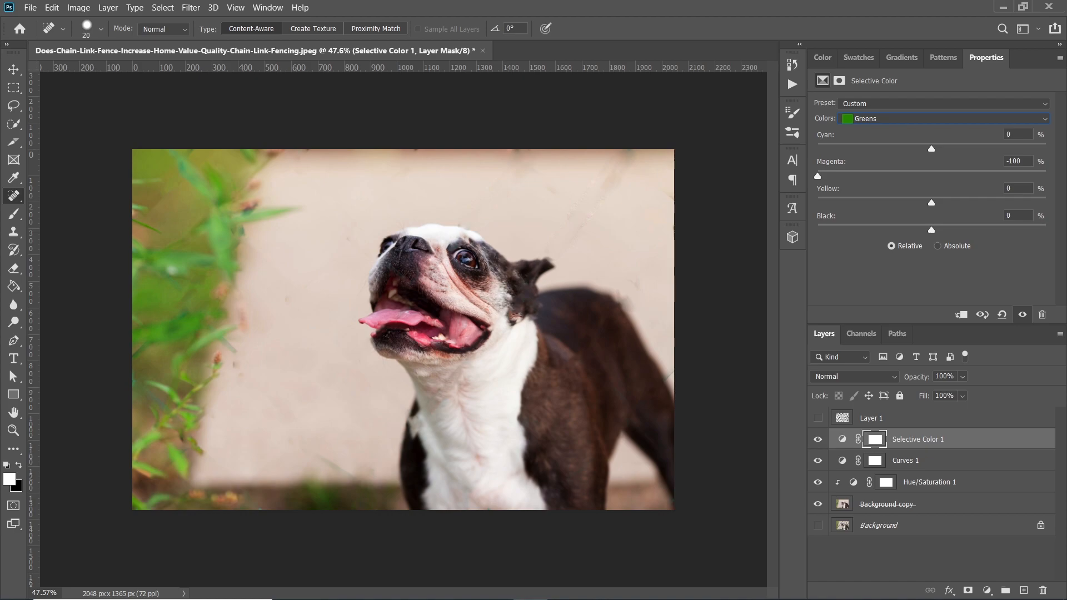
{"action": "left_click_drag", "start_coordinate": [817, 176], "coordinate": [976, 176]}
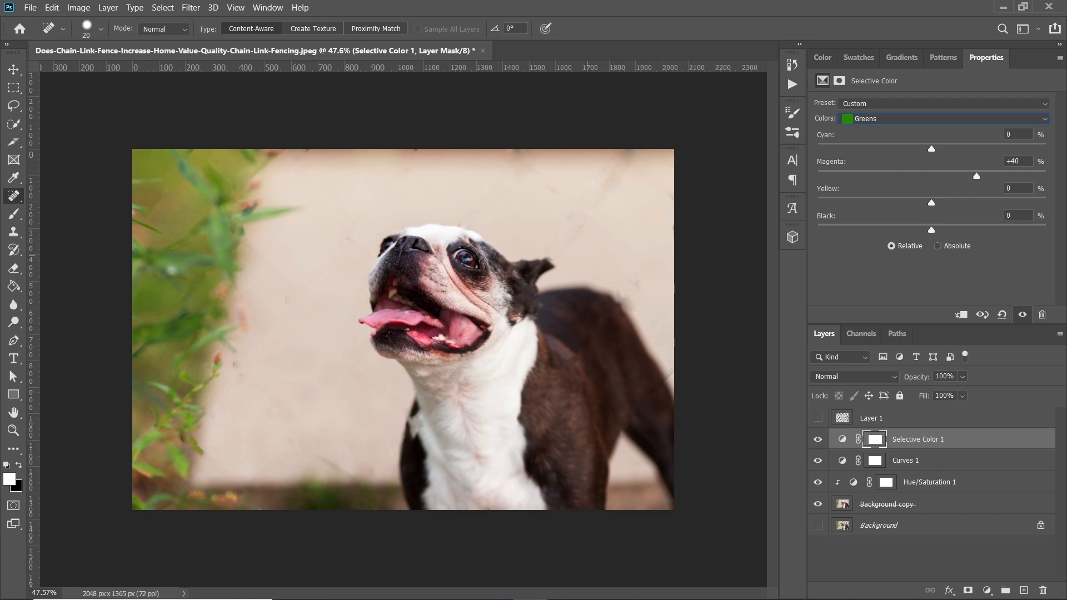